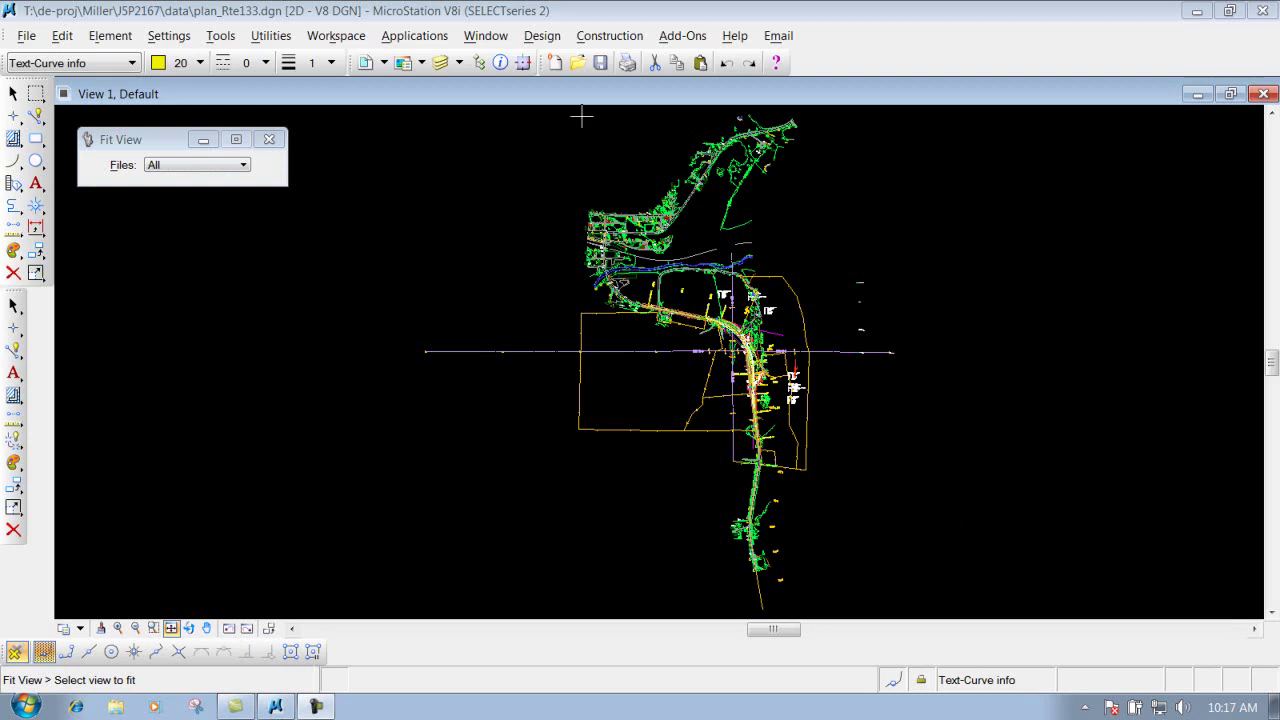
- Open the Level Display settings for View 1 and keep the display mode on View Display
{"action": "left_click", "coordinate": [441, 64]}
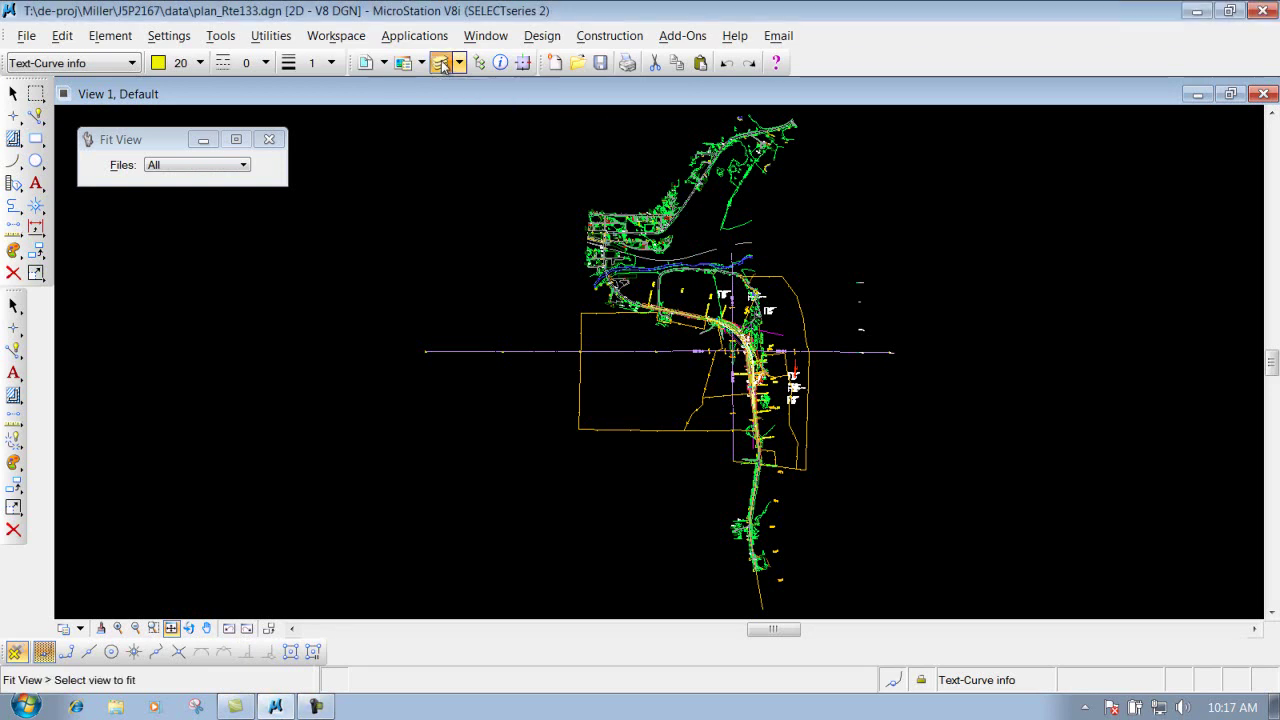
{"action": "left_click_drag", "start_coordinate": [228, 144], "coordinate": [258, 140]}
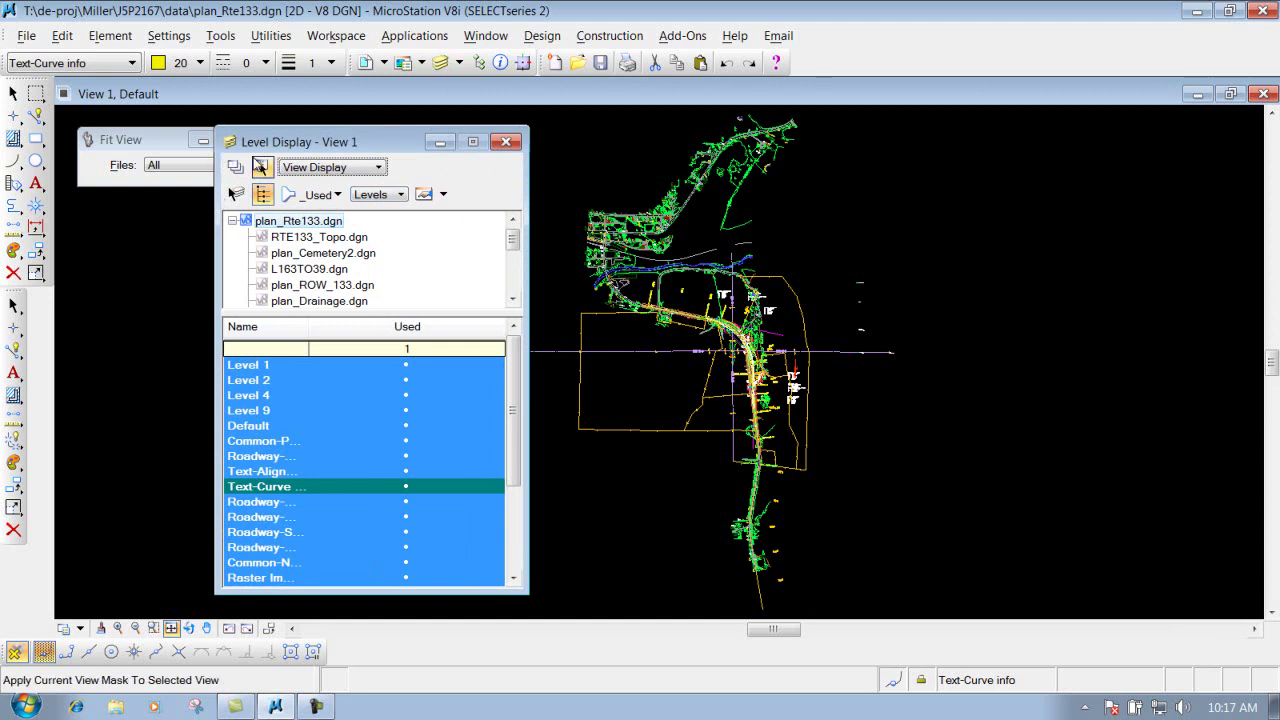
{"action": "left_click", "coordinate": [237, 167]}
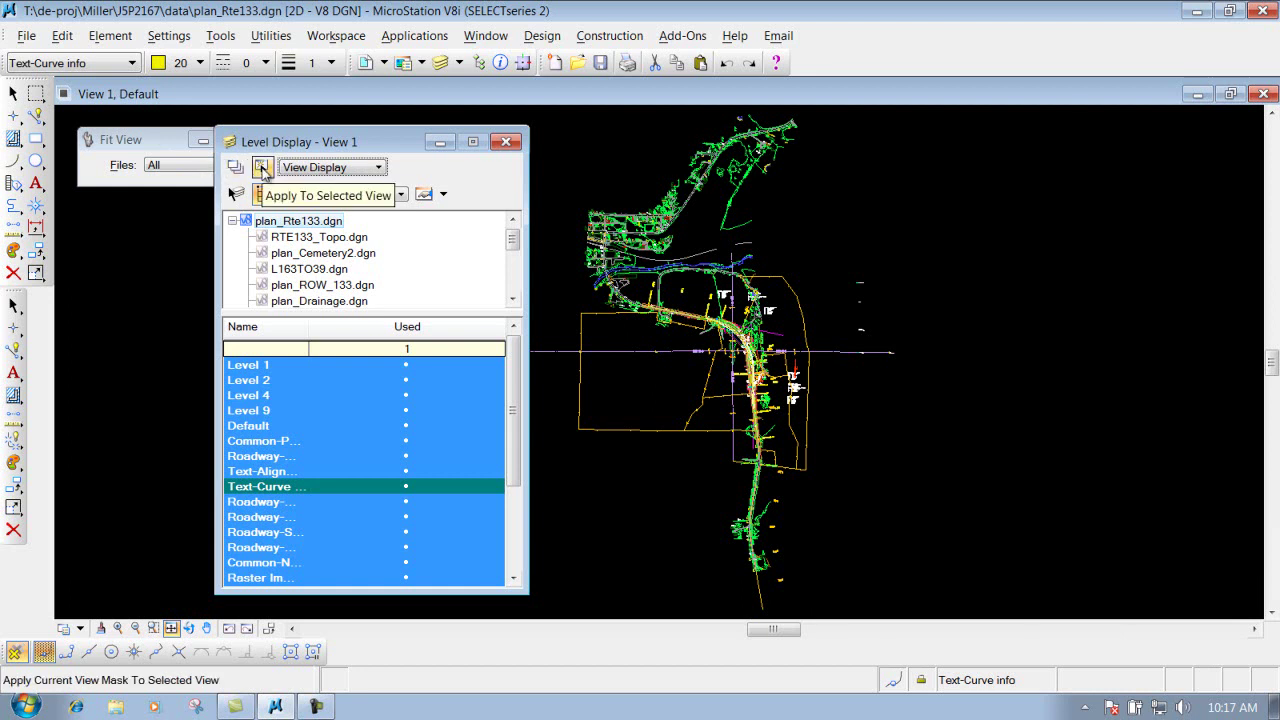
{"action": "left_click", "coordinate": [263, 170]}
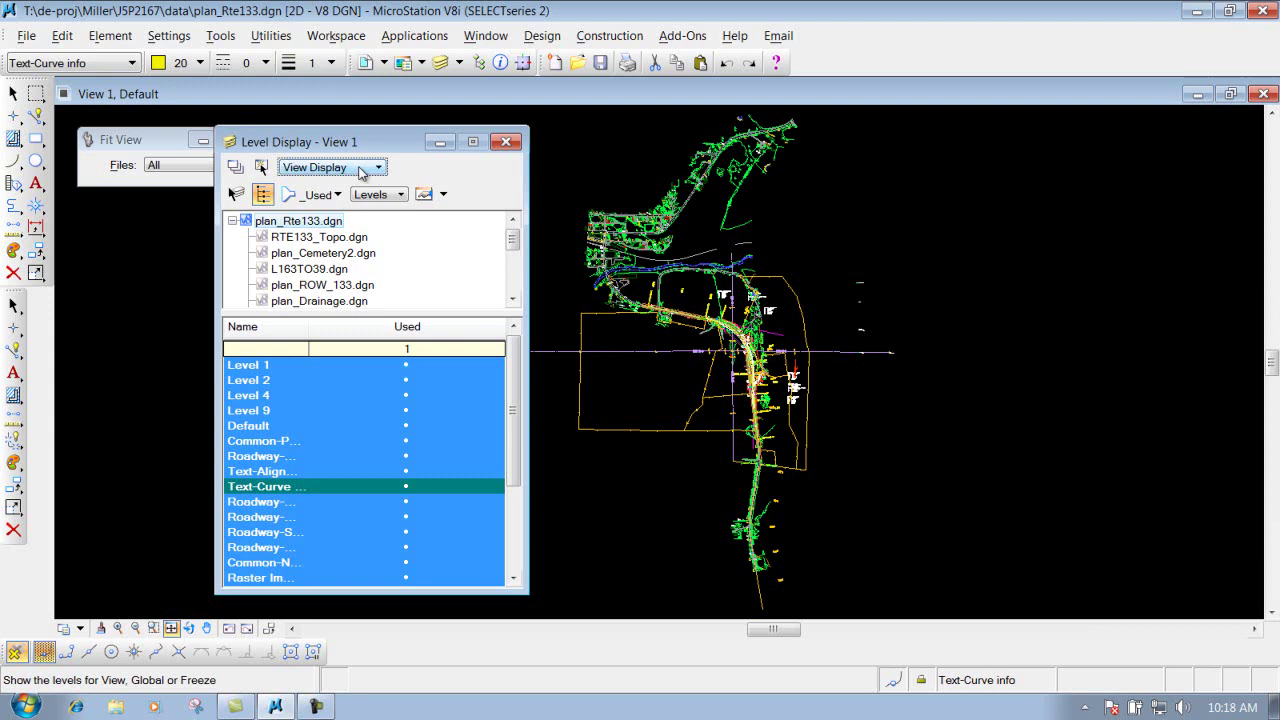
{"action": "left_click", "coordinate": [362, 168]}
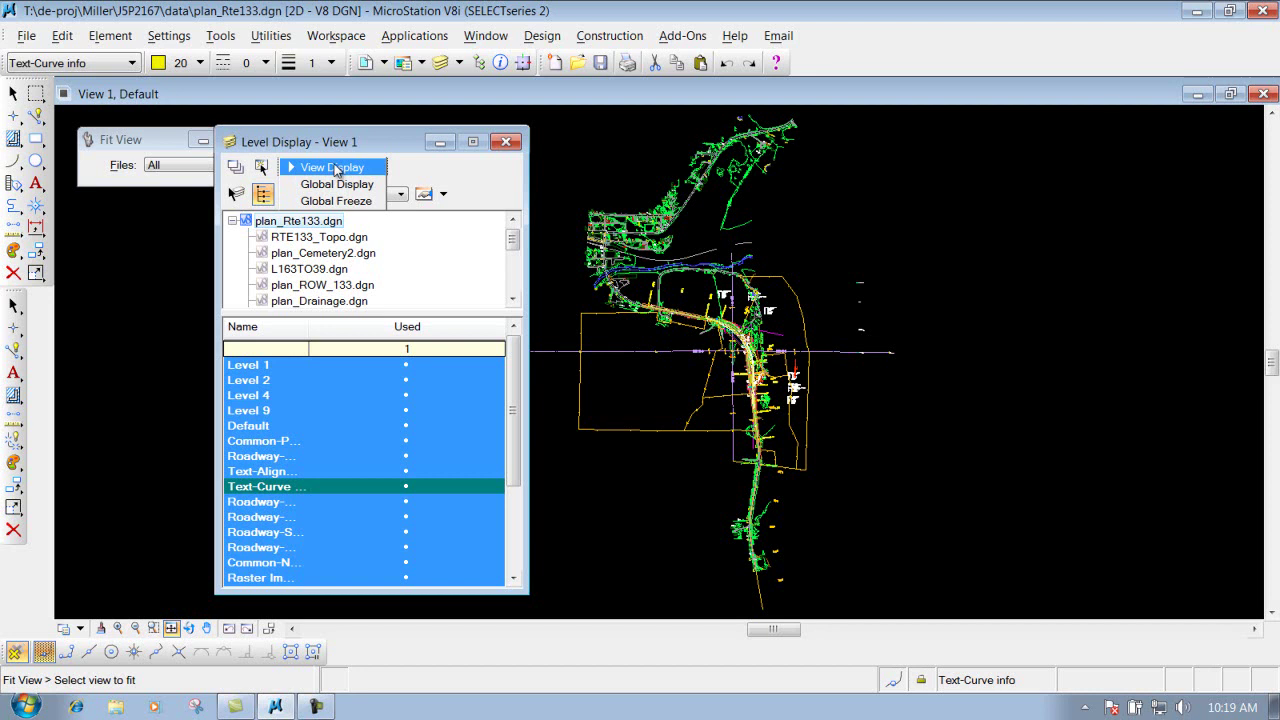
{"action": "left_click", "coordinate": [336, 169]}
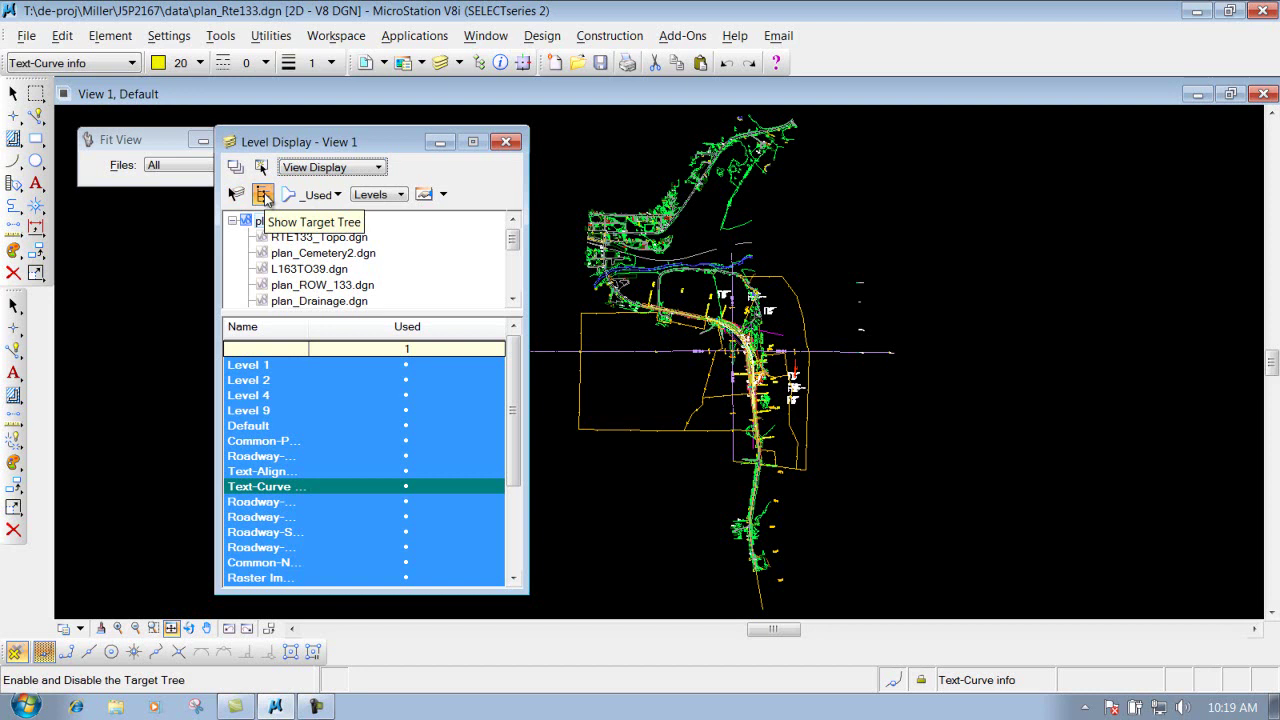
- Widen the level list's Name column to fit the full level names with the target tree hidden, and show the tree again
{"action": "left_click", "coordinate": [267, 198]}
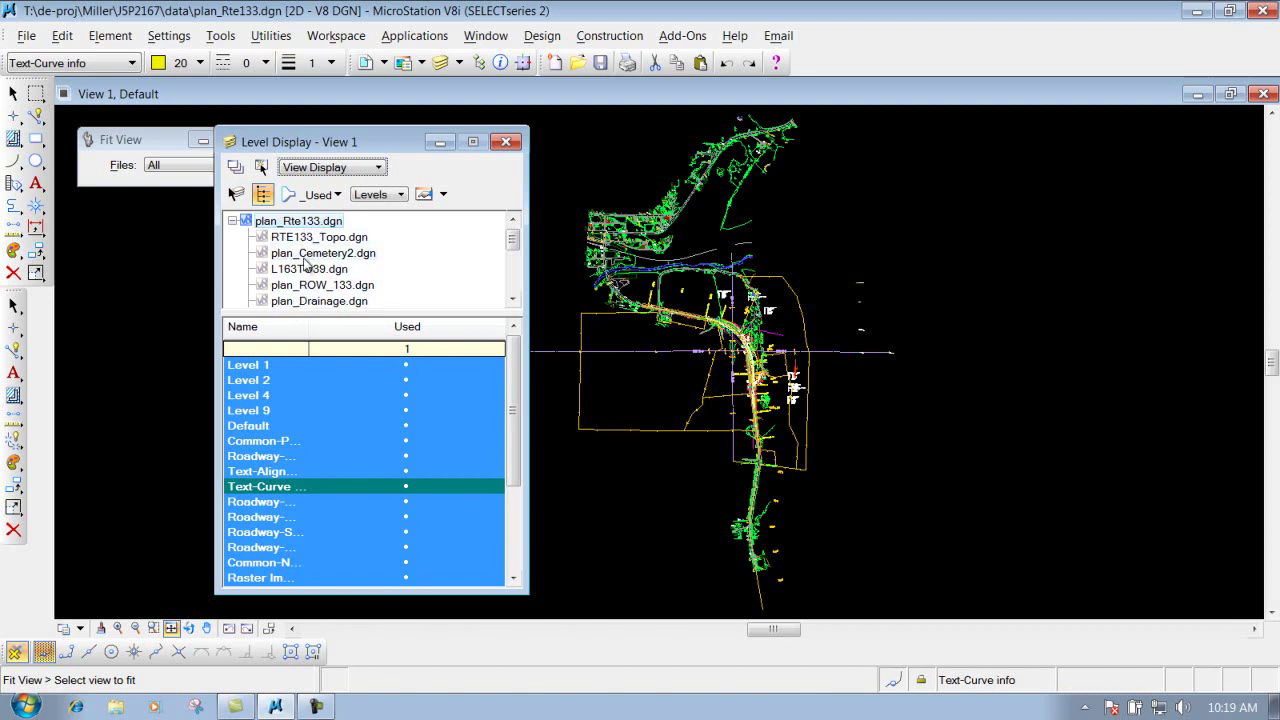
{"action": "mouse_move", "coordinate": [512, 238]}
{"action": "left_mouse_down"}
{"action": "mouse_move", "coordinate": [513, 279]}
{"action": "mouse_move", "coordinate": [514, 236]}
{"action": "left_mouse_up"}
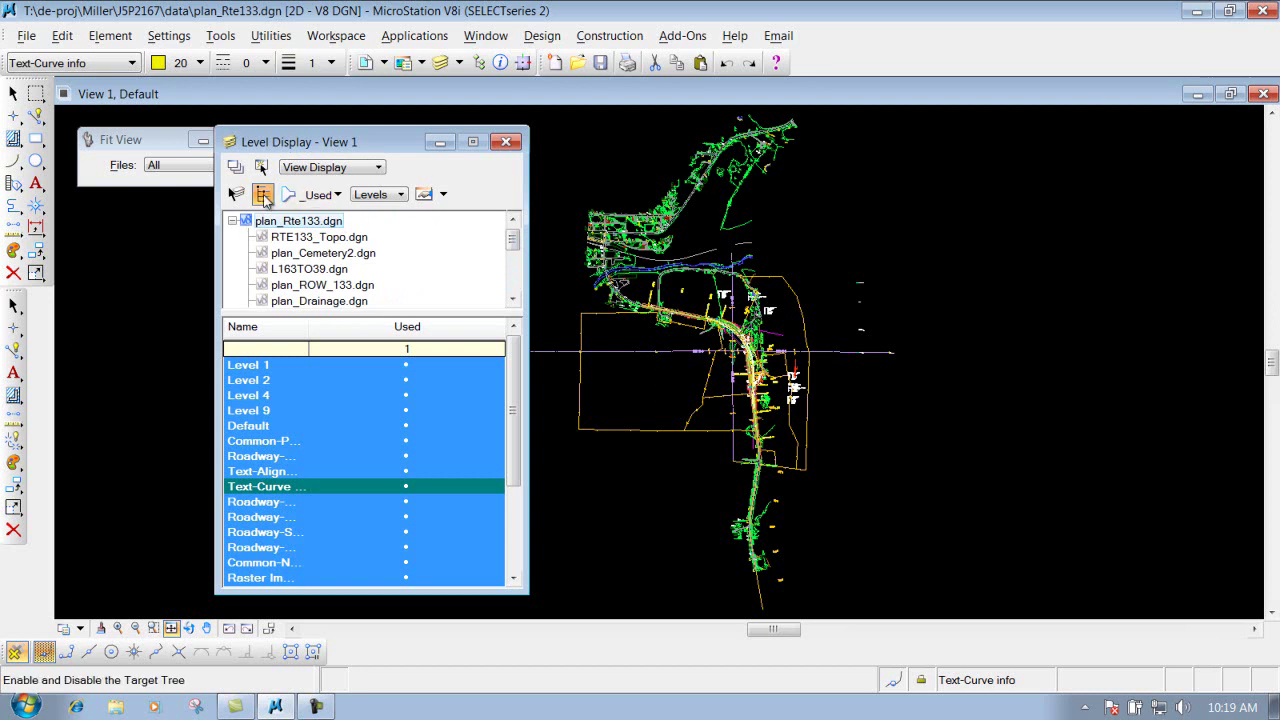
{"action": "left_click", "coordinate": [263, 197]}
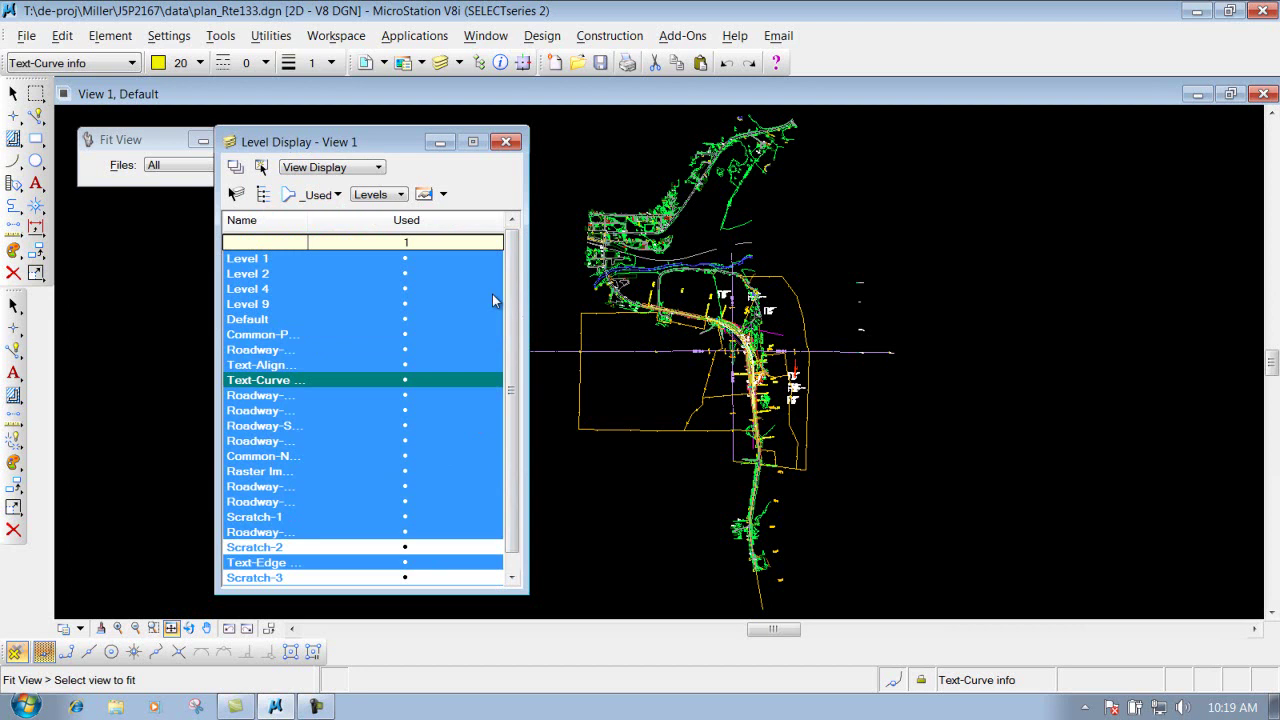
{"action": "left_click_drag", "start_coordinate": [307, 220], "coordinate": [410, 220]}
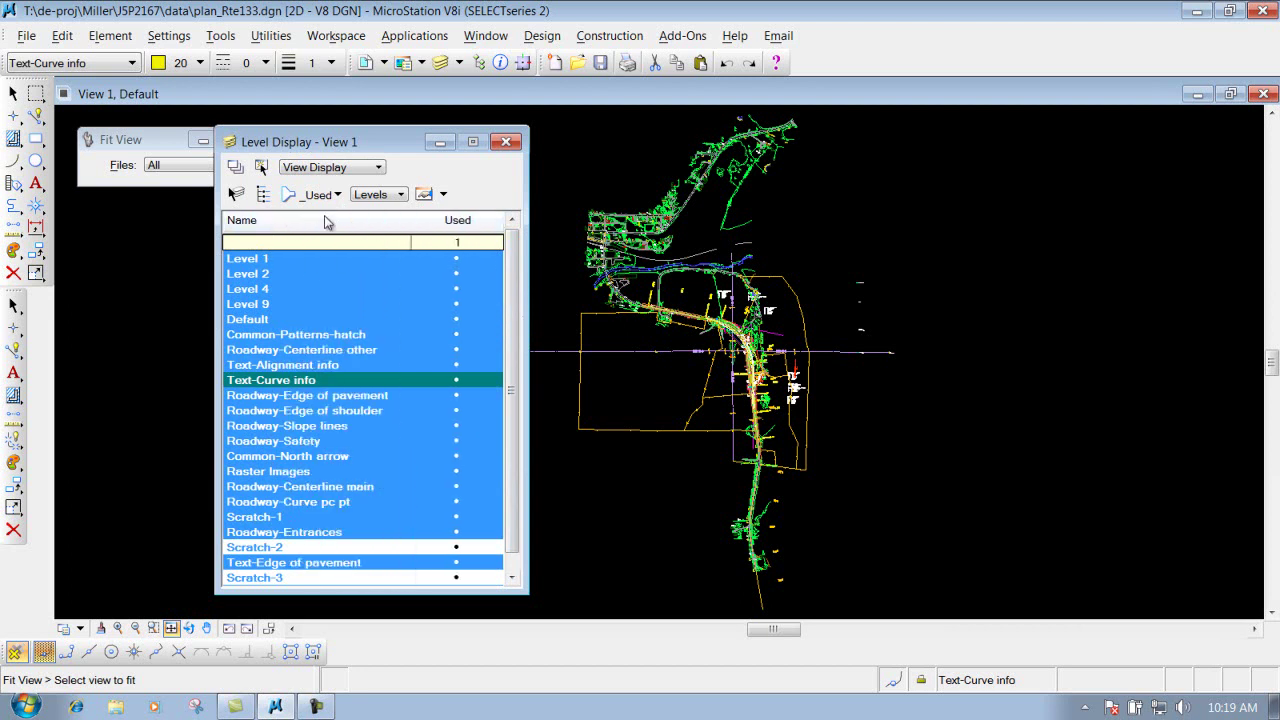
{"action": "left_click", "coordinate": [265, 197]}
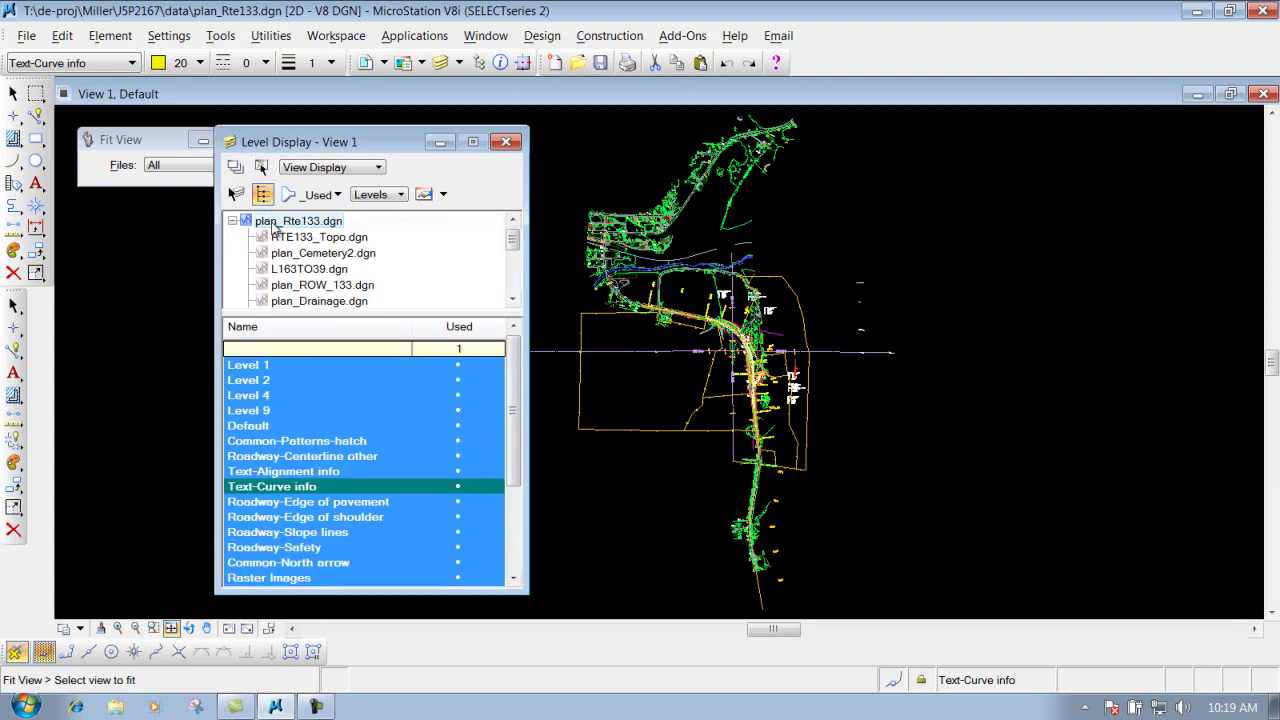
- Look through the used levels of the references RTE133_Topo.dgn, plan_Cemetery2.dgn and plan_ROW_133.dgn
{"action": "left_click", "coordinate": [314, 240]}
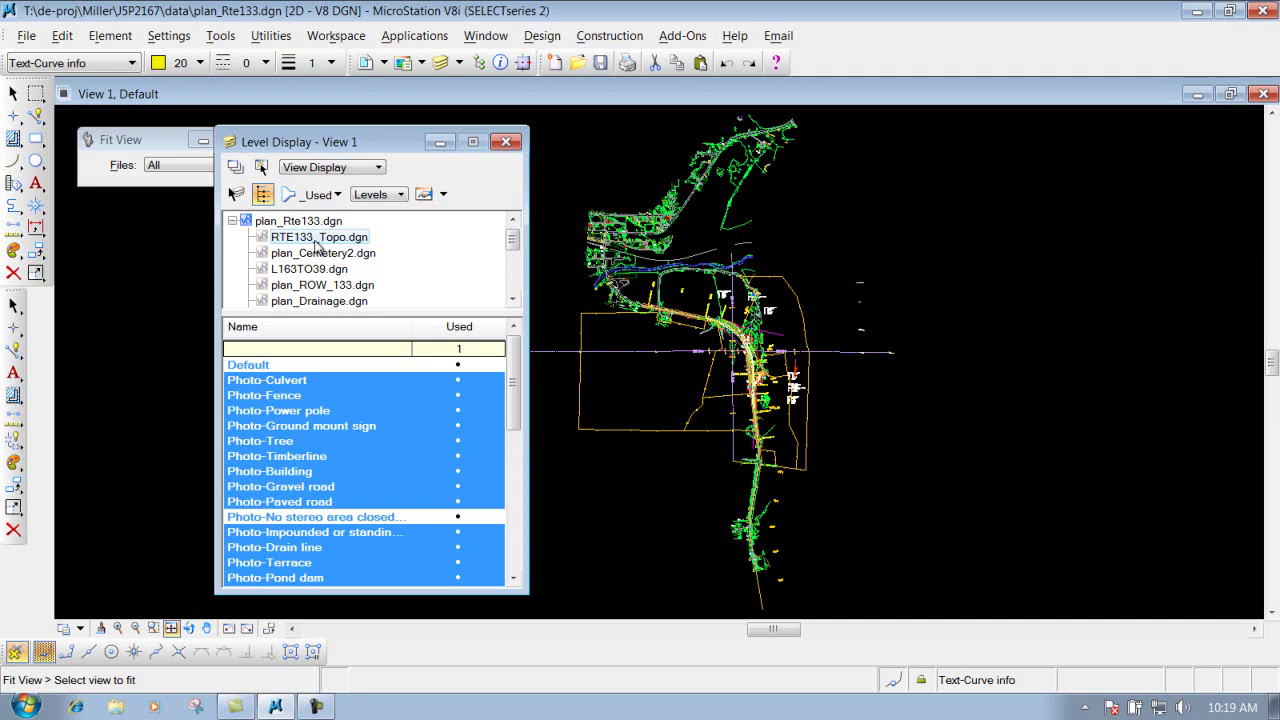
{"action": "left_click", "coordinate": [320, 256]}
{"action": "left_click", "coordinate": [317, 286]}
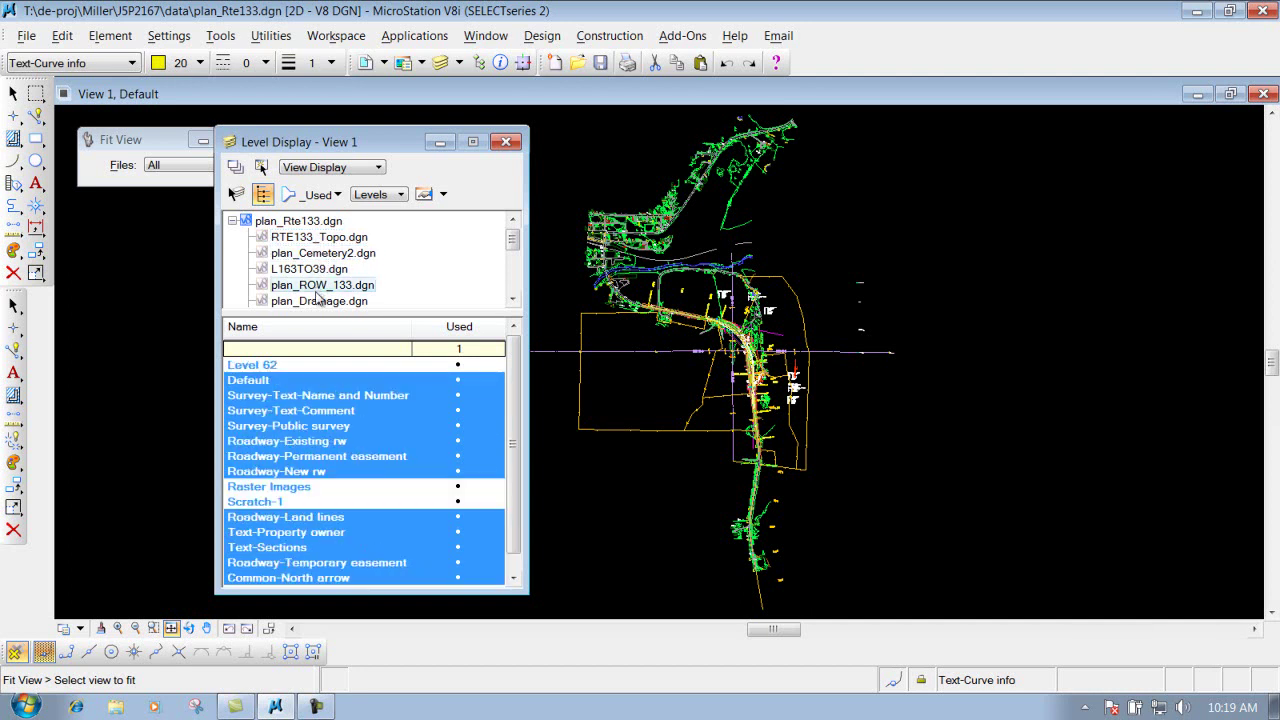
- Apply the All Levels filter and examine the complete level lists of plan_ROW_133.dgn and plan_Rte133.dgn
{"action": "left_click", "coordinate": [310, 196]}
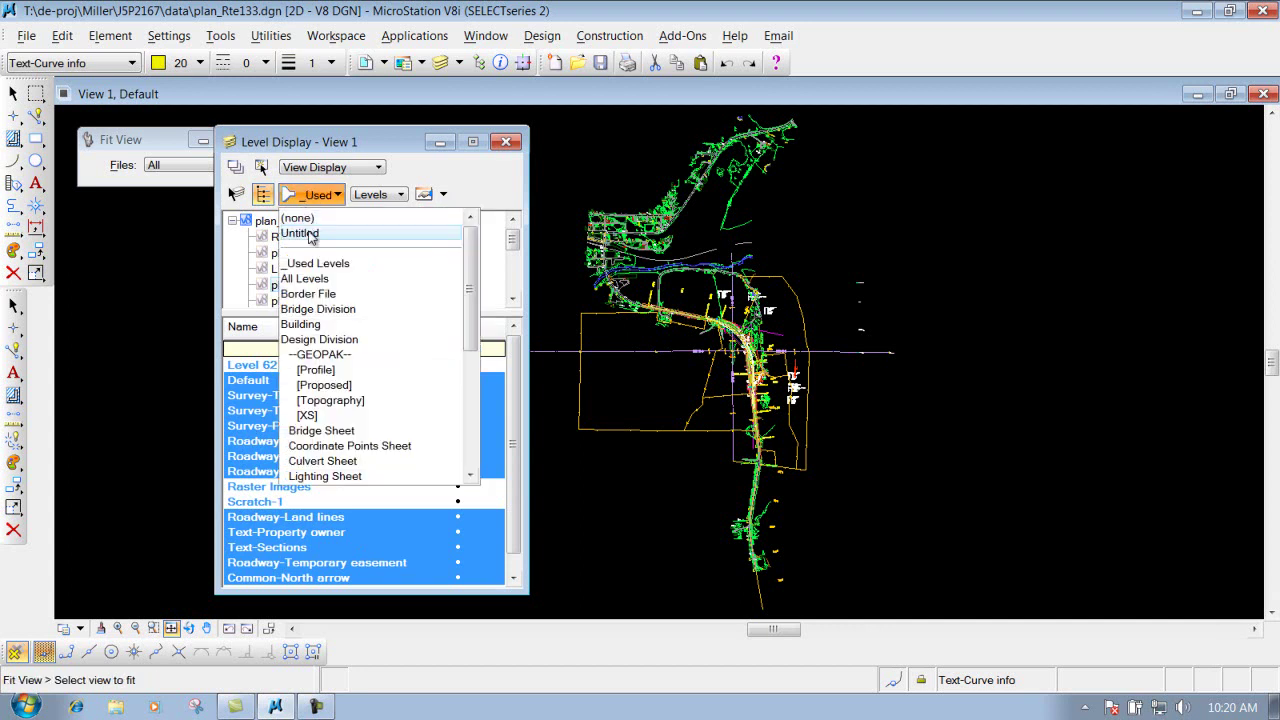
{"action": "mouse_move", "coordinate": [472, 268]}
{"action": "left_mouse_down"}
{"action": "mouse_move", "coordinate": [472, 450]}
{"action": "mouse_move", "coordinate": [475, 258]}
{"action": "left_mouse_up"}
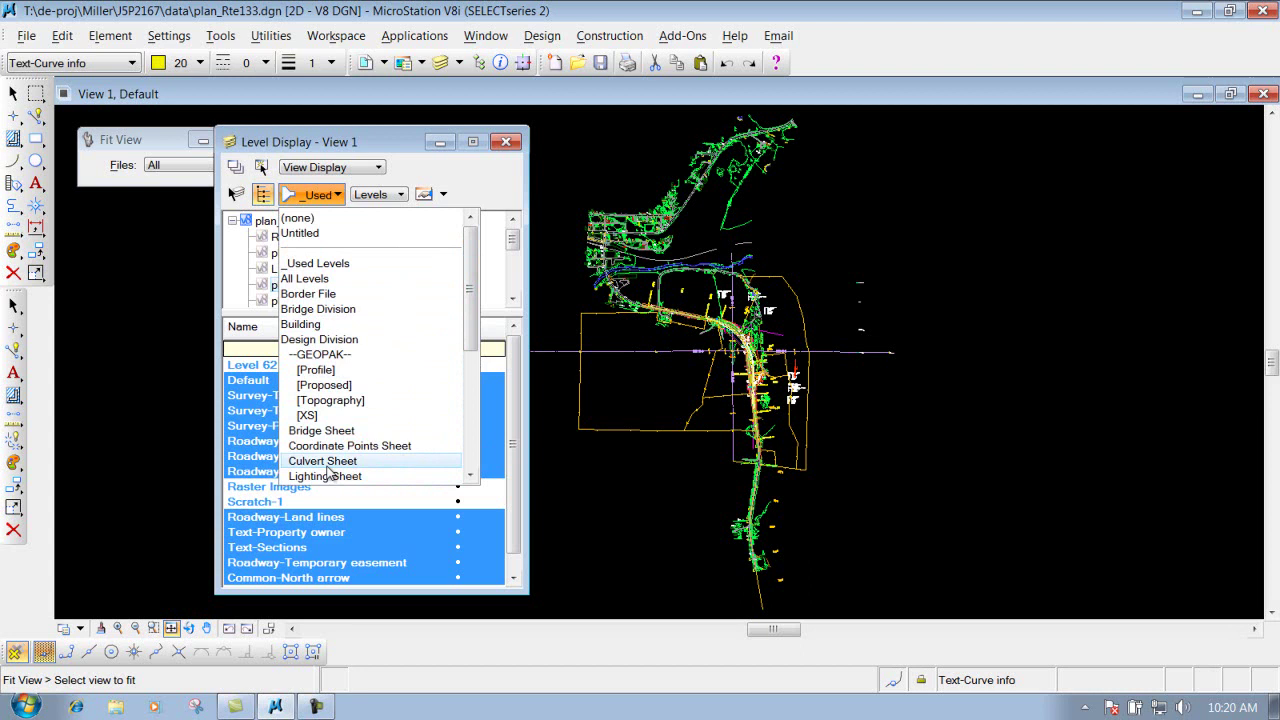
{"action": "left_click", "coordinate": [313, 281]}
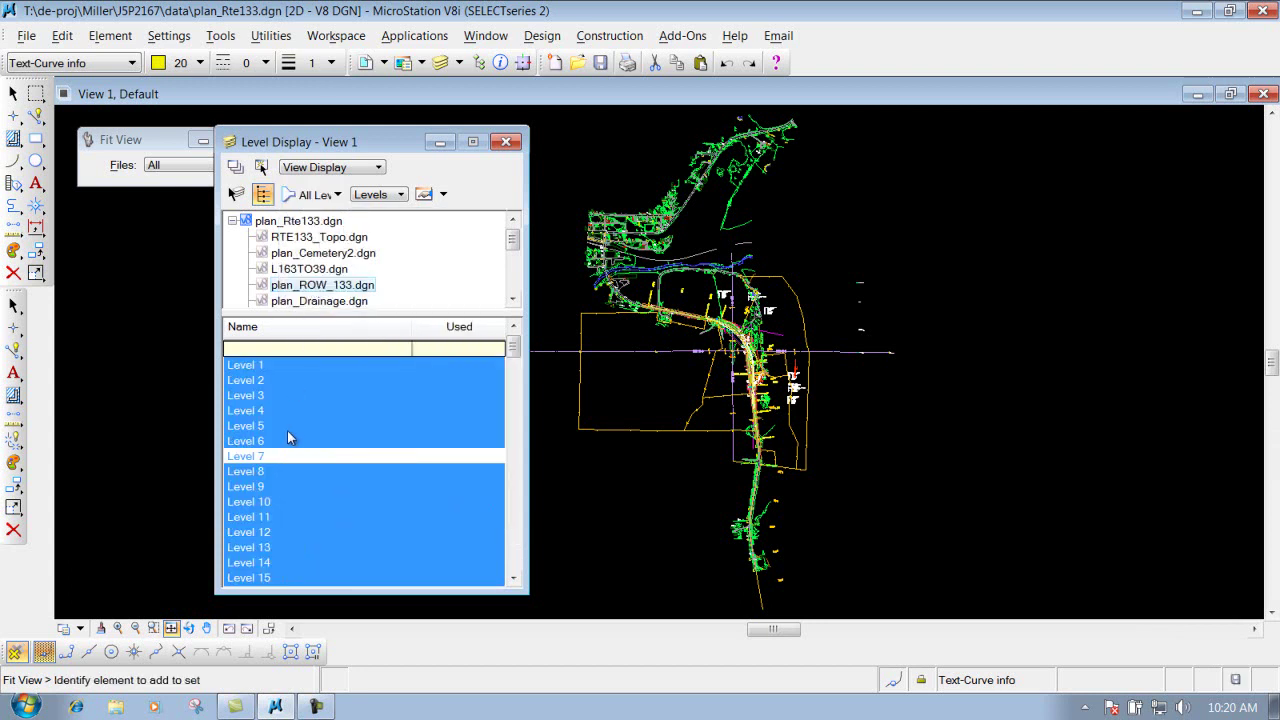
{"action": "left_click", "coordinate": [514, 349]}
{"action": "left_click_drag", "start_coordinate": [517, 352], "coordinate": [434, 287]}
{"action": "left_click", "coordinate": [305, 222]}
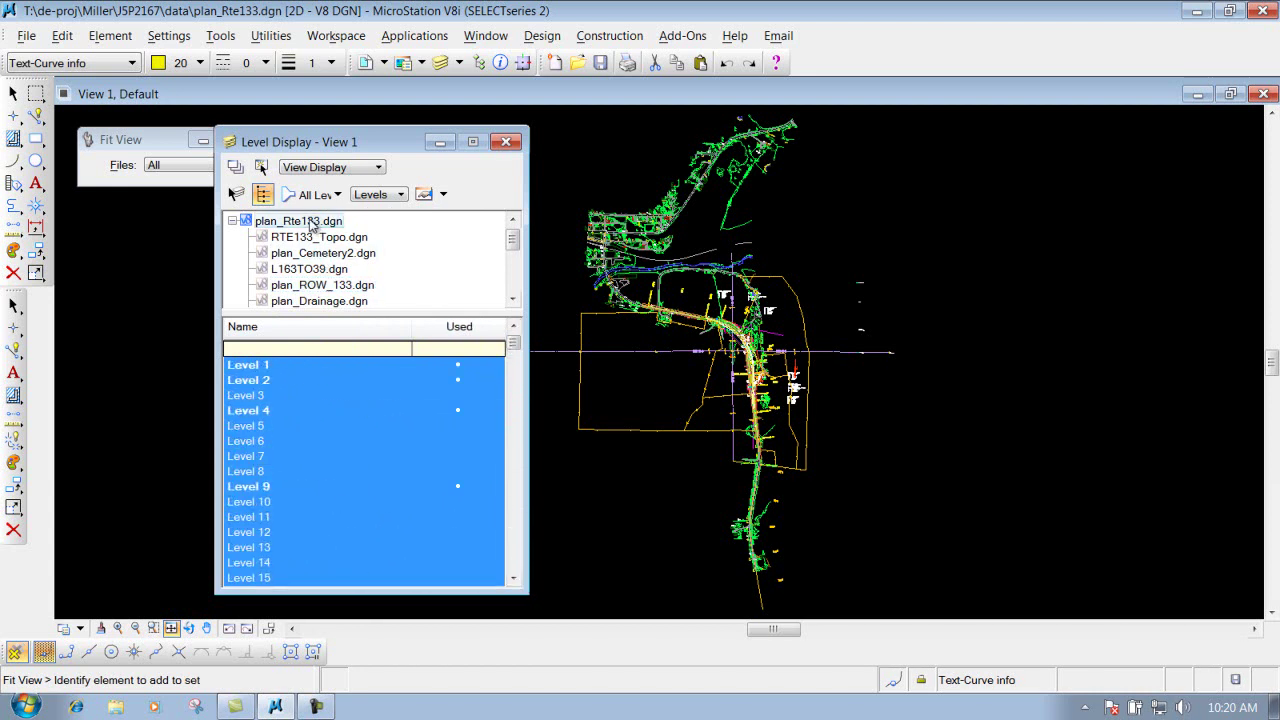
{"action": "mouse_move", "coordinate": [513, 340]}
{"action": "left_mouse_down"}
{"action": "mouse_move", "coordinate": [513, 489]}
{"action": "mouse_move", "coordinate": [518, 345]}
{"action": "left_mouse_up"}
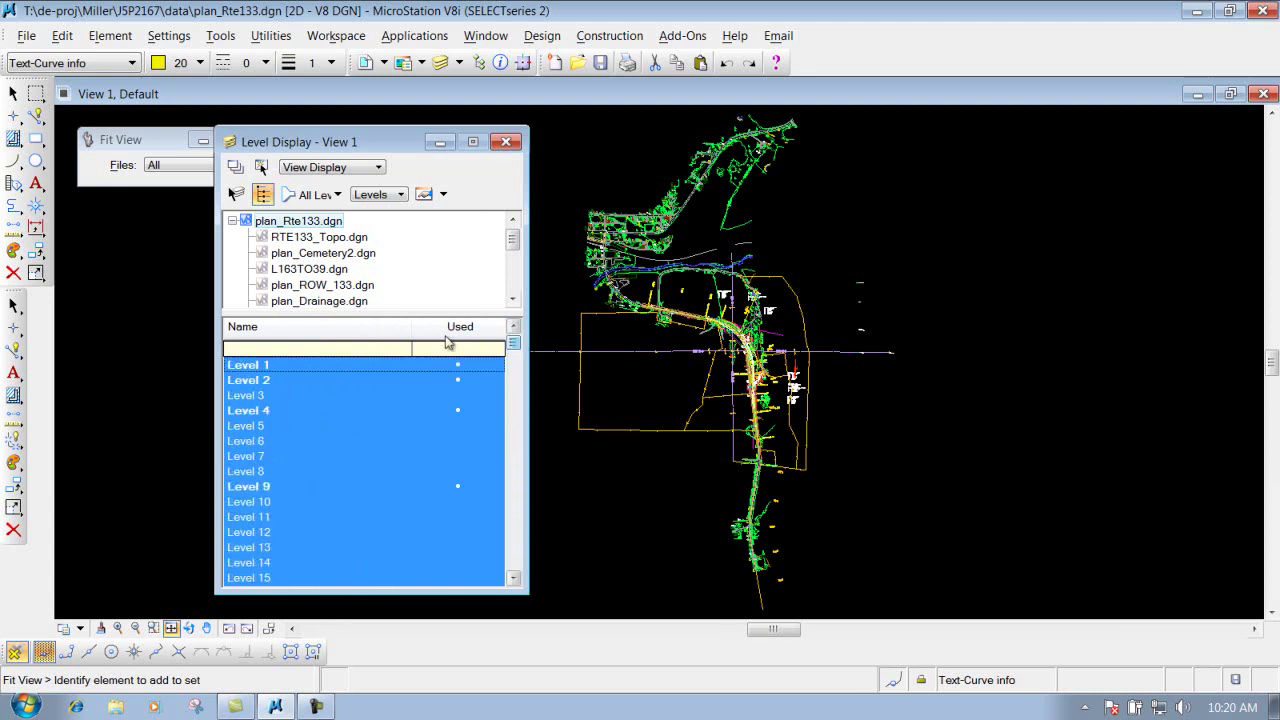
- Filter the plan_Rte133.dgn level list to _Used Levels and keep the list type on Levels
{"action": "left_click", "coordinate": [316, 195]}
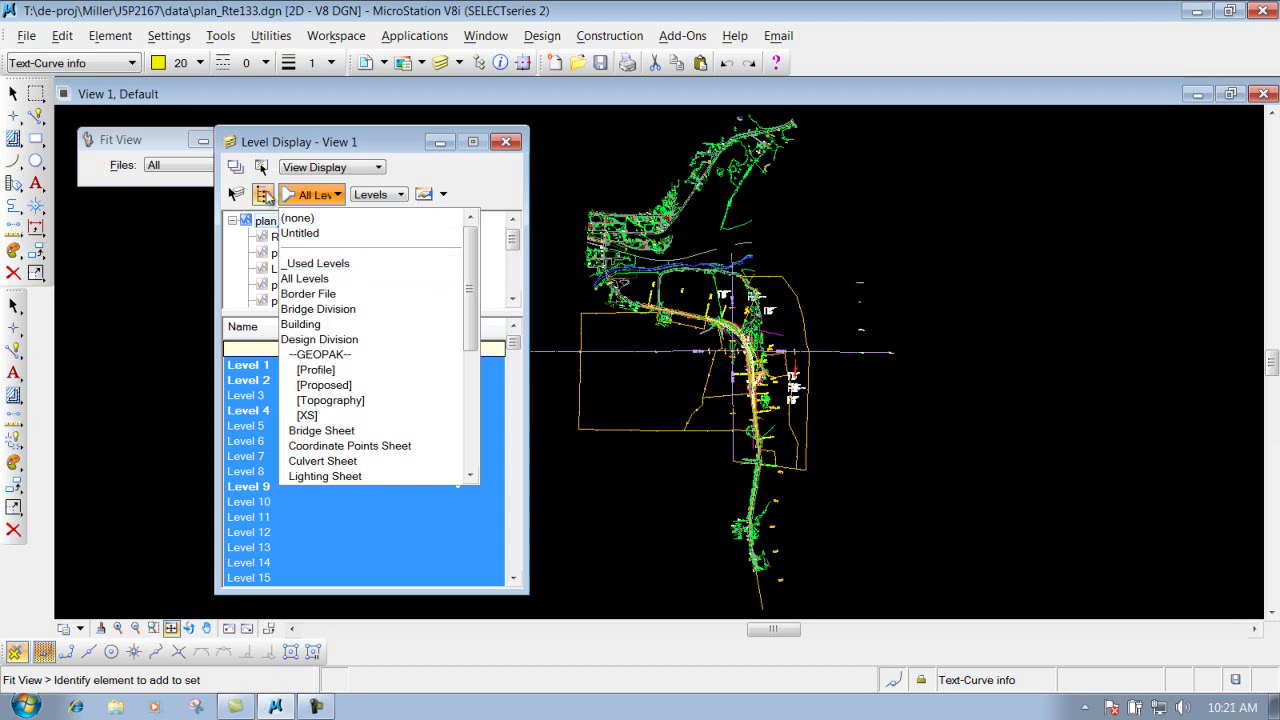
{"action": "left_click", "coordinate": [311, 265]}
{"action": "left_click", "coordinate": [396, 195]}
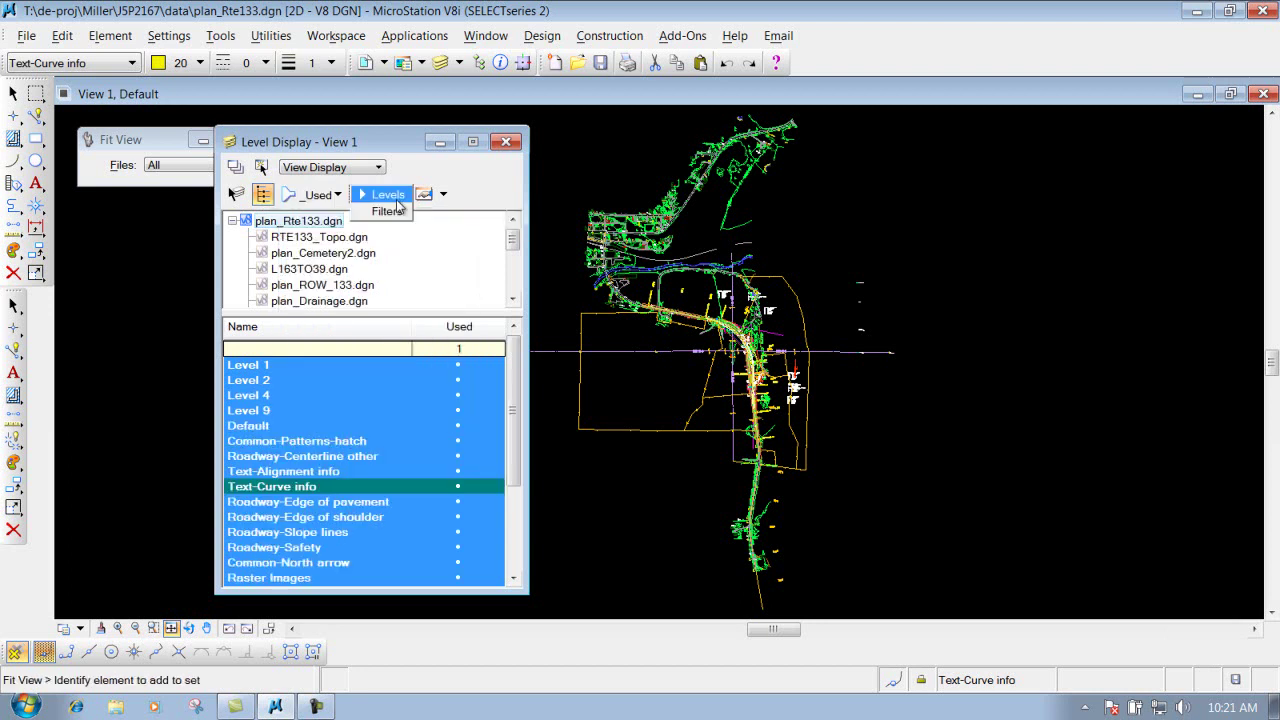
{"action": "left_click", "coordinate": [390, 195]}
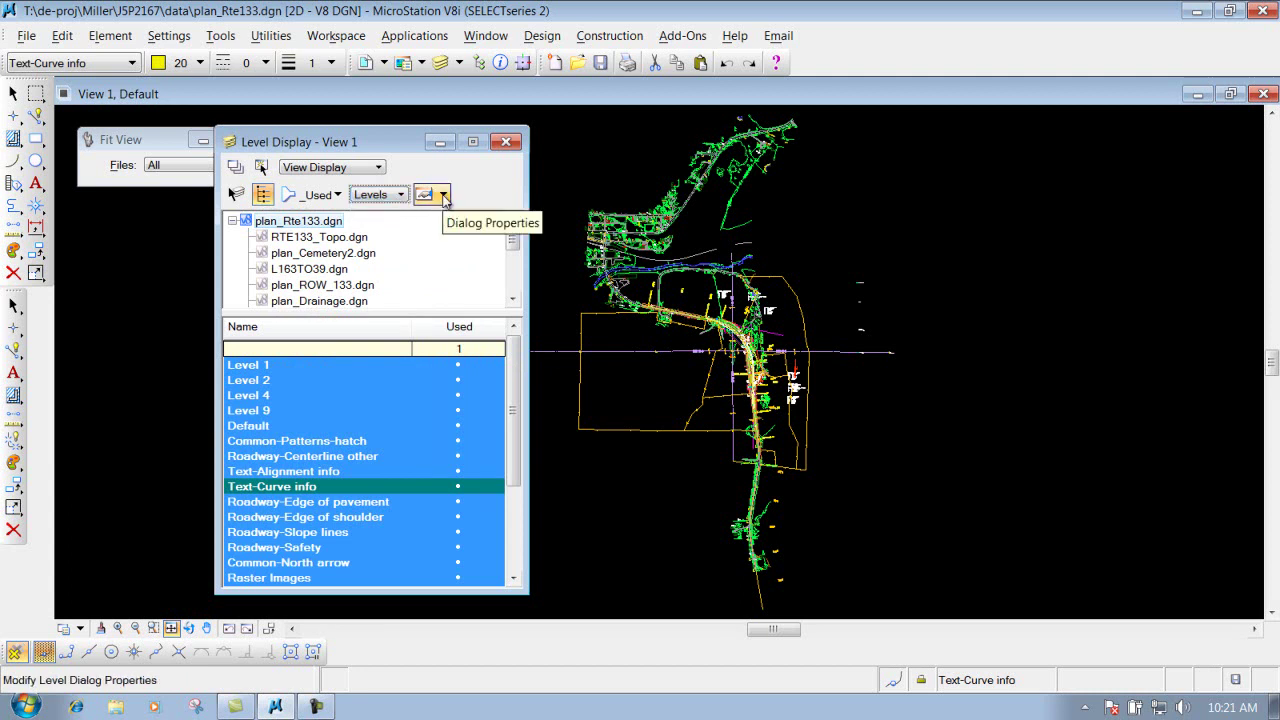
- Turn on Auto-arrange items in the Level Display dialog properties
{"action": "left_click", "coordinate": [443, 195]}
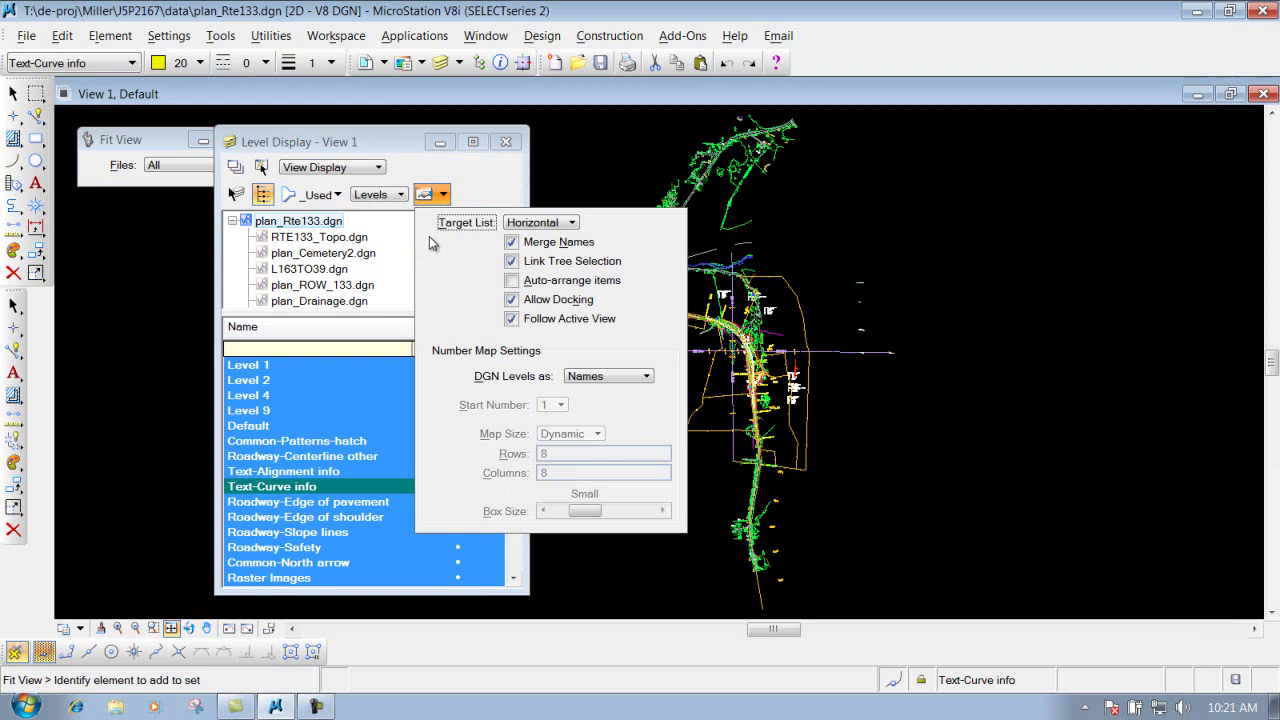
{"action": "left_click", "coordinate": [561, 557]}
{"action": "left_click", "coordinate": [441, 196]}
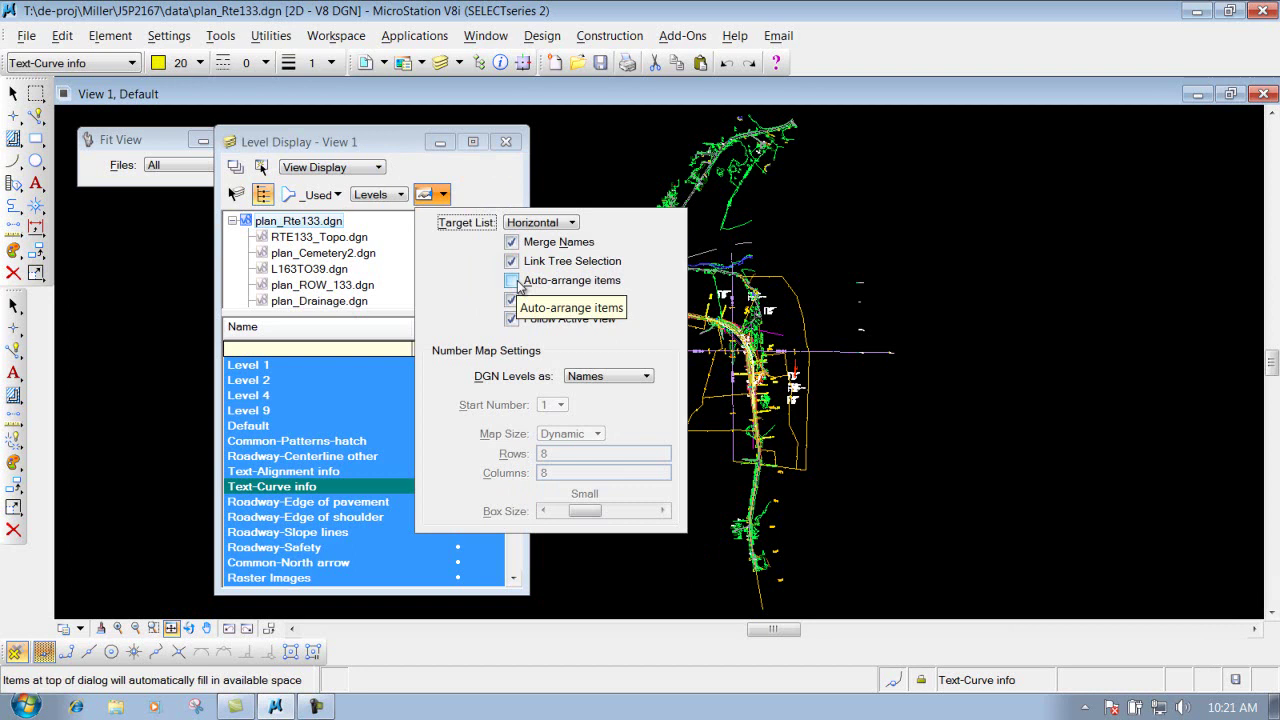
{"action": "left_click", "coordinate": [513, 281]}
{"action": "left_click", "coordinate": [481, 184]}
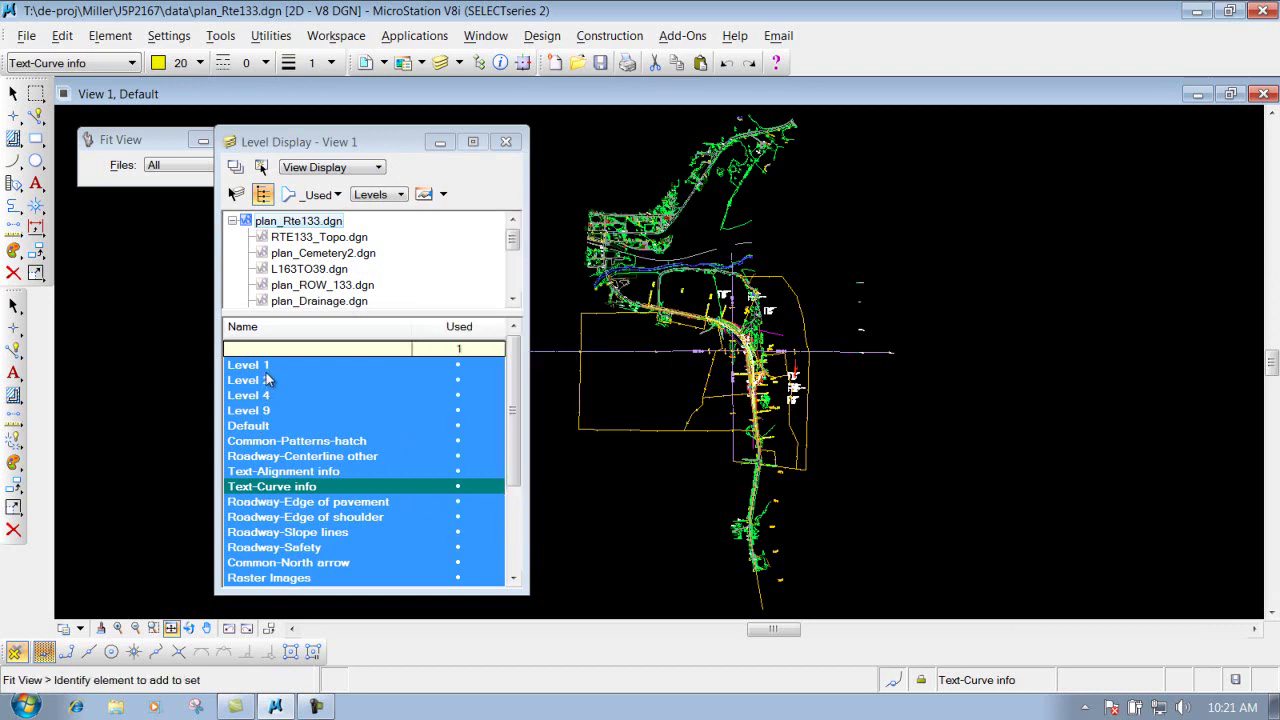
- Turn the Roadway-Safety level of plan_Rte133.dgn off and back on while viewing the road curve up close
{"action": "scroll", "coordinate": [730, 333], "scroll_direction": "up", "scroll_amount": 5}
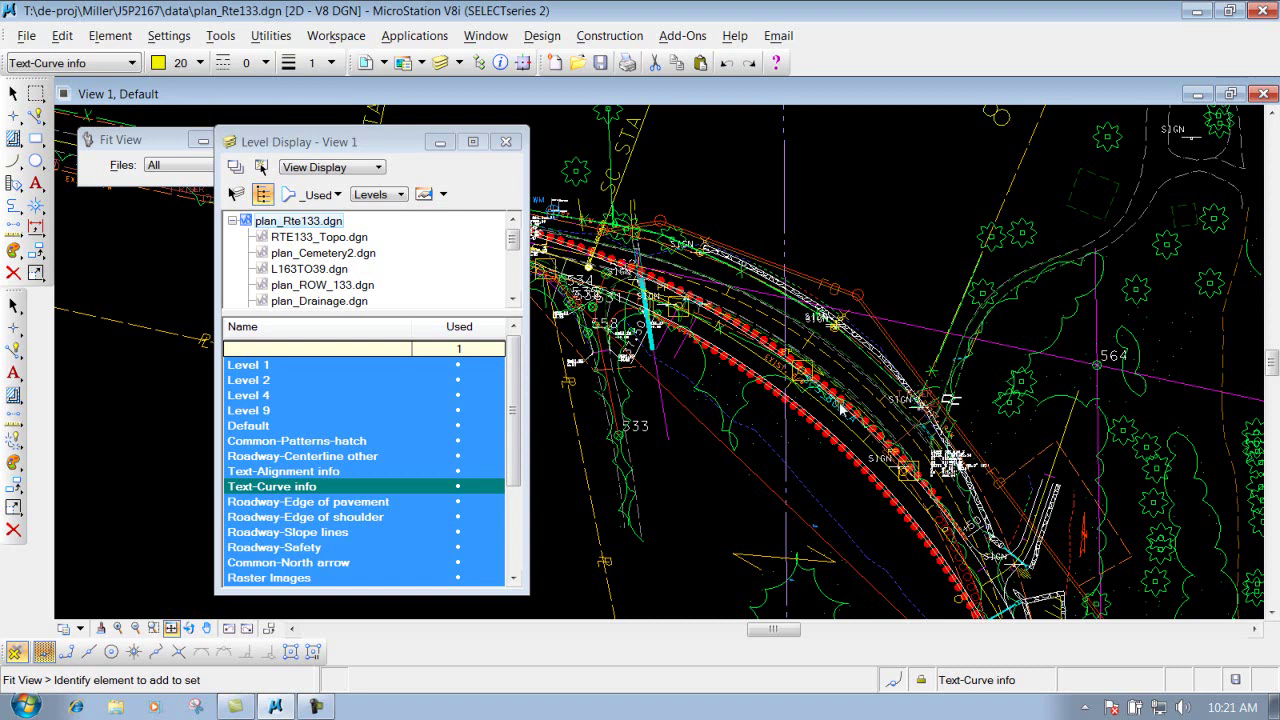
{"action": "scroll", "coordinate": [835, 408], "scroll_direction": "up", "scroll_amount": 3}
{"action": "scroll", "coordinate": [835, 408], "scroll_direction": "down", "scroll_amount": 5}
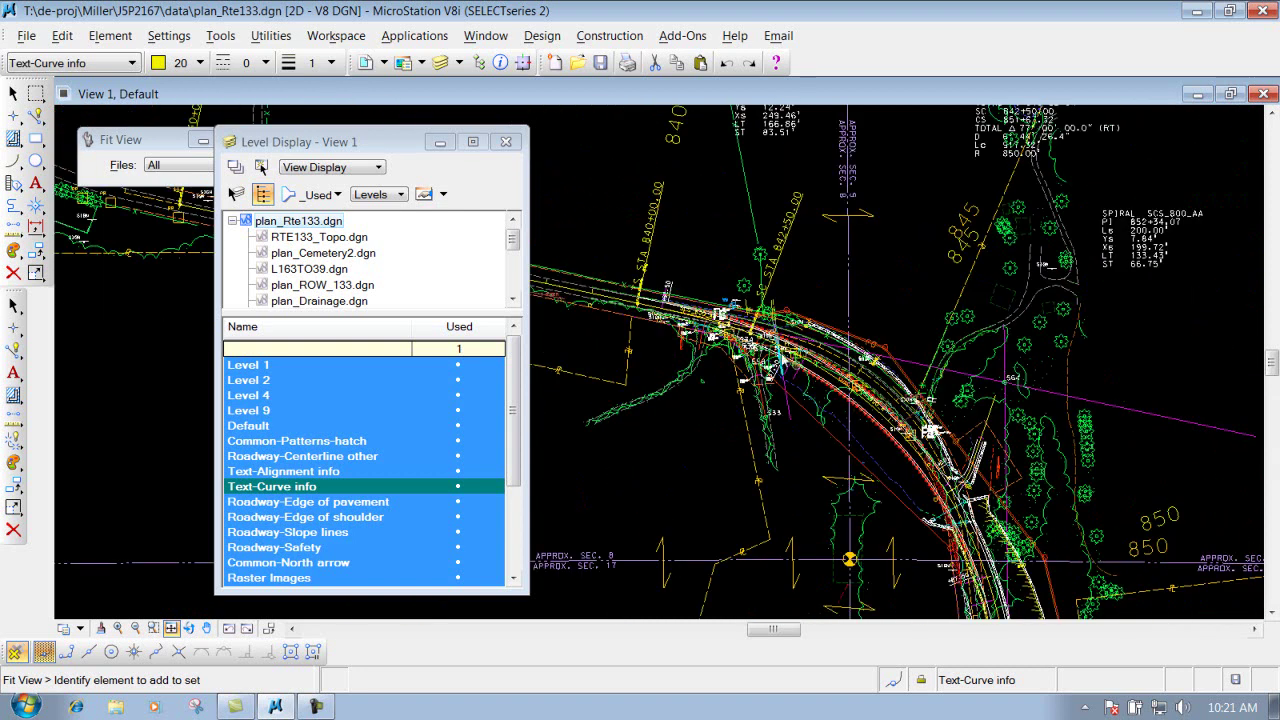
{"action": "scroll", "coordinate": [770, 340], "scroll_direction": "up", "scroll_amount": 4}
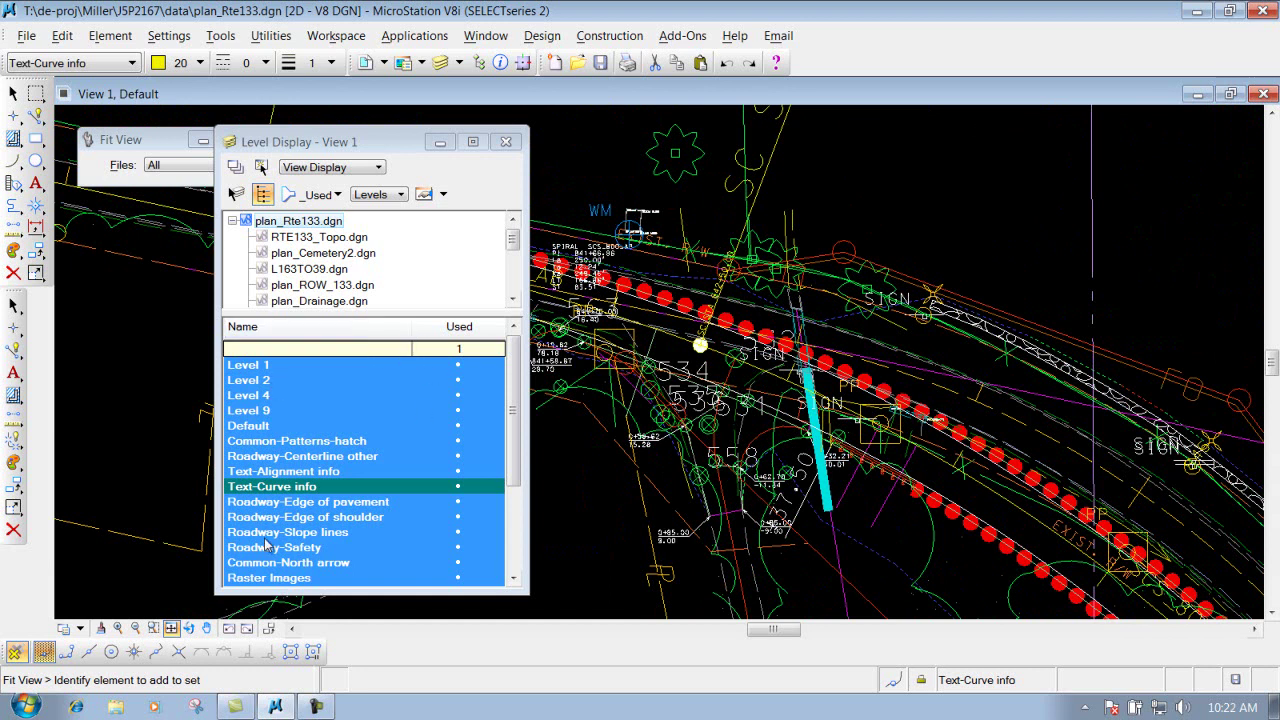
{"action": "scroll", "coordinate": [514, 500], "scroll_direction": "down", "scroll_amount": 3}
{"action": "mouse_move", "coordinate": [517, 528]}
{"action": "left_mouse_down"}
{"action": "mouse_move", "coordinate": [518, 400]}
{"action": "mouse_move", "coordinate": [517, 505]}
{"action": "left_mouse_up"}
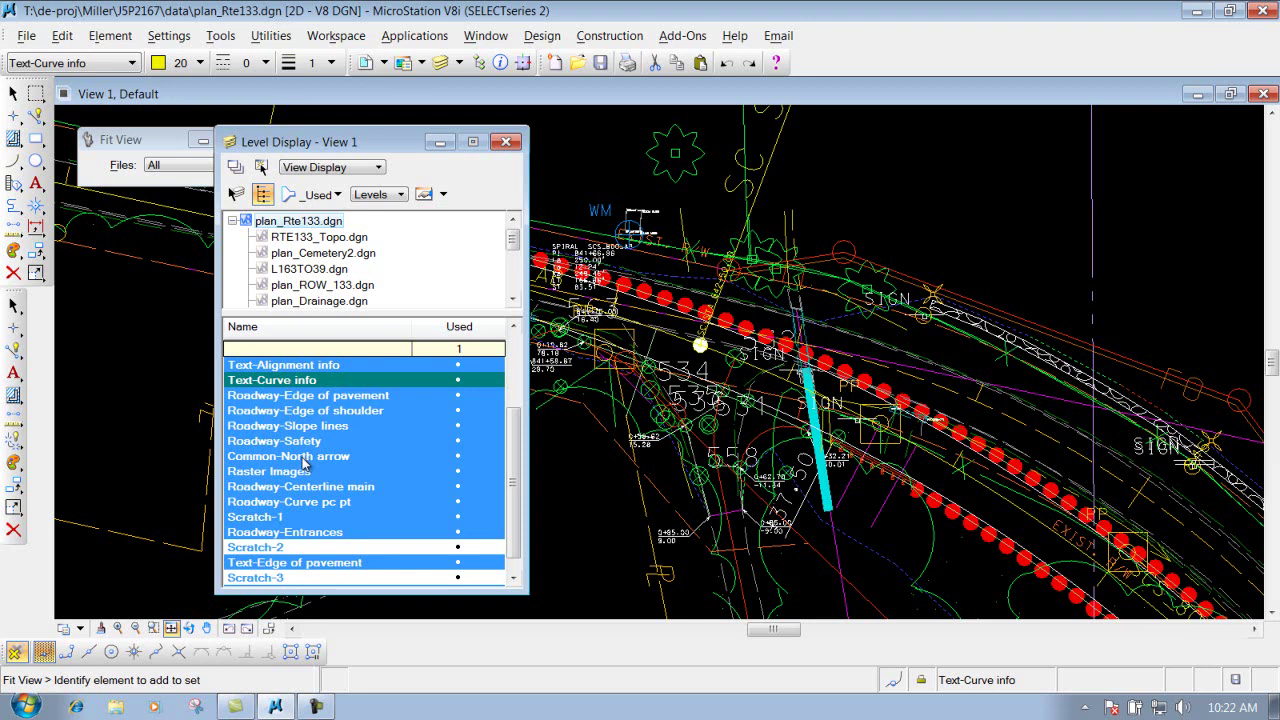
{"action": "scroll", "coordinate": [305, 461], "scroll_direction": "up", "scroll_amount": 3}
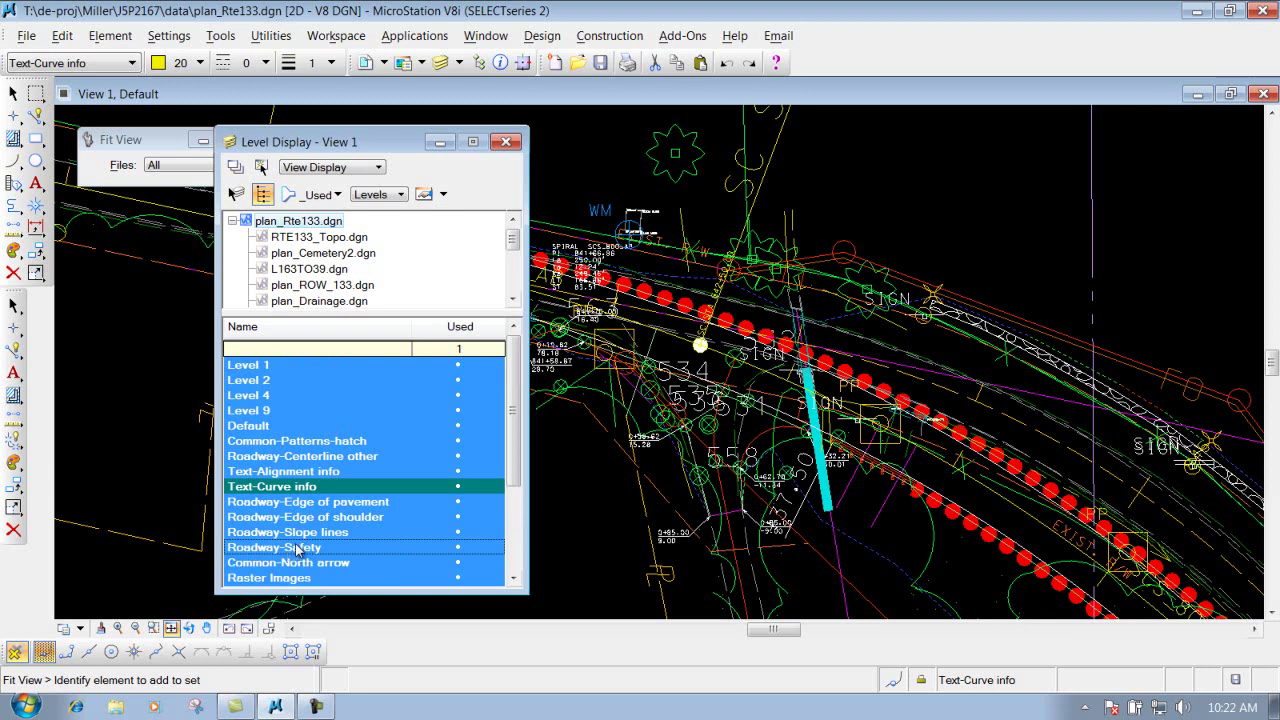
{"action": "left_click", "coordinate": [283, 550]}
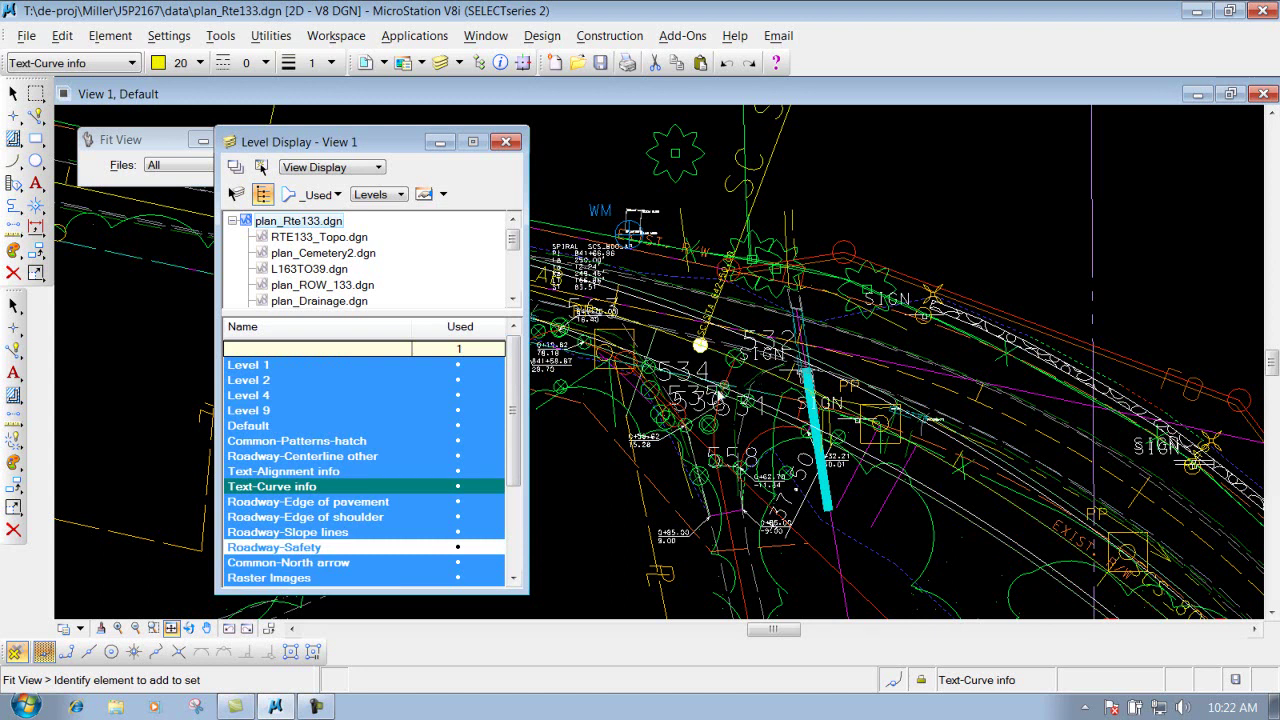
{"action": "left_click", "coordinate": [312, 549]}
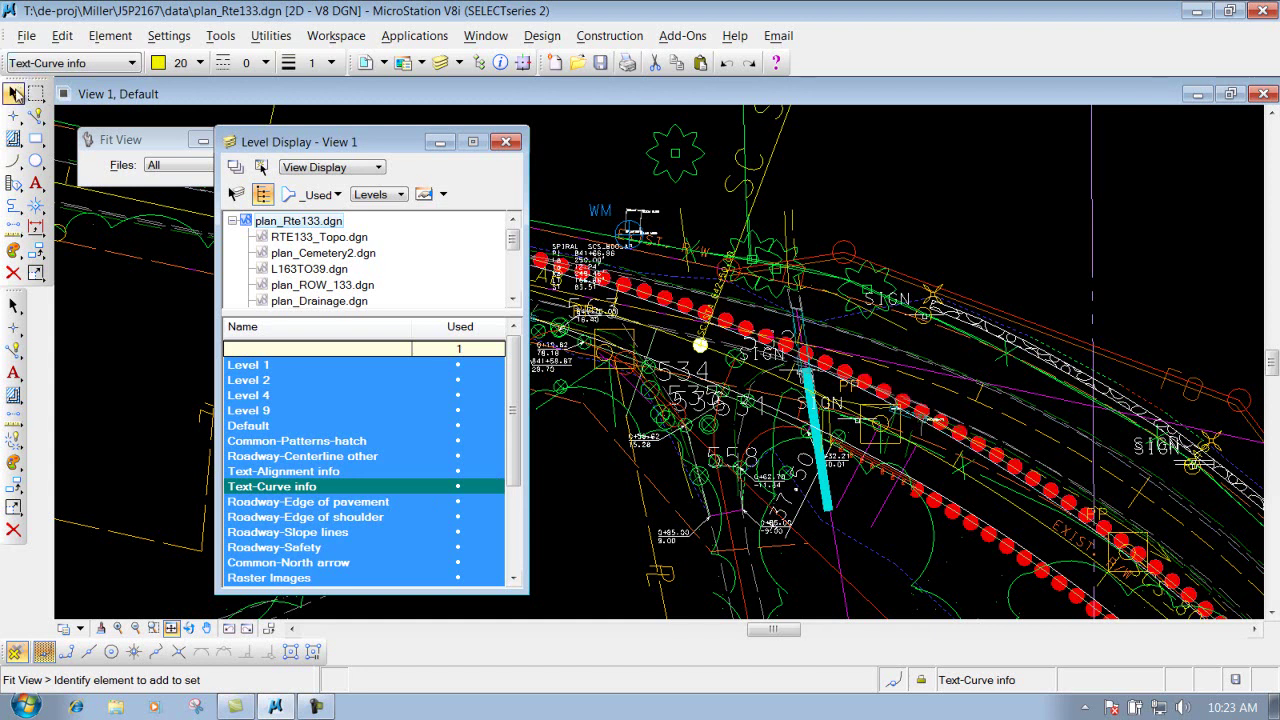
- Activate Element Selection and turn the Roadway-Safety and Roadway-Slope lines levels off and back on
{"action": "left_click", "coordinate": [13, 93]}
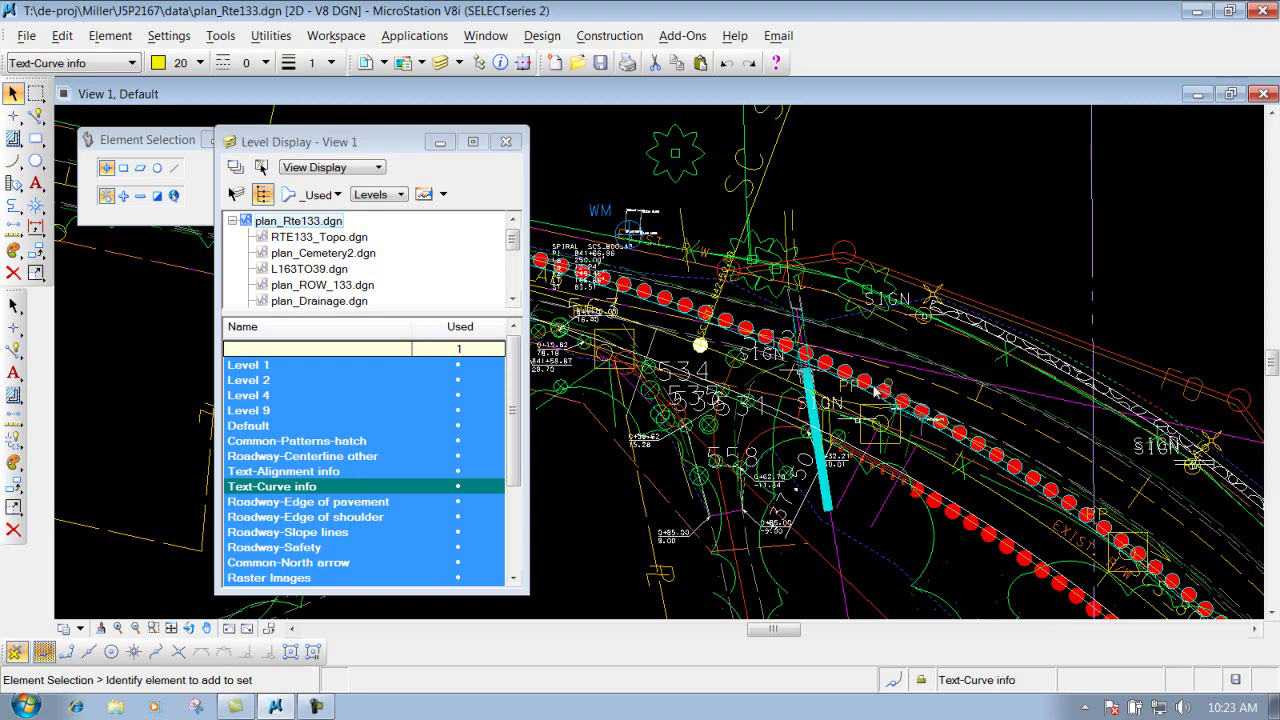
{"action": "left_click", "coordinate": [305, 550]}
{"action": "left_click", "coordinate": [283, 551]}
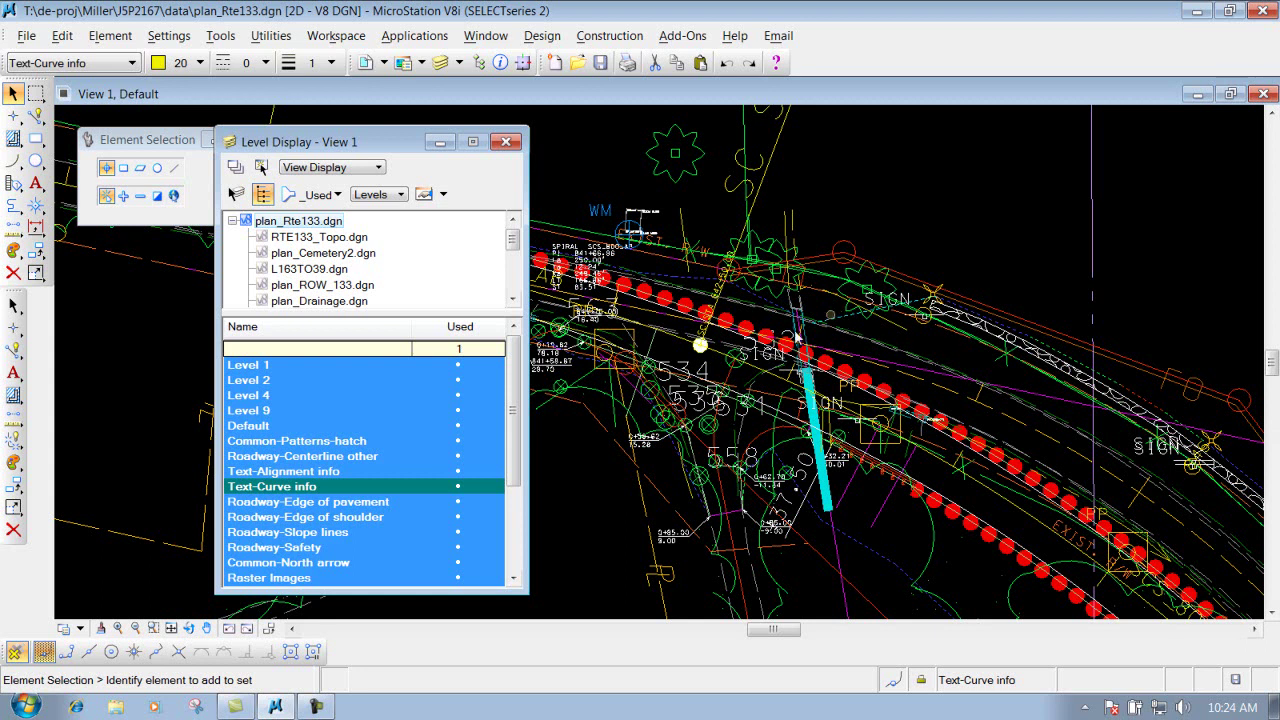
{"action": "left_click", "coordinate": [313, 533]}
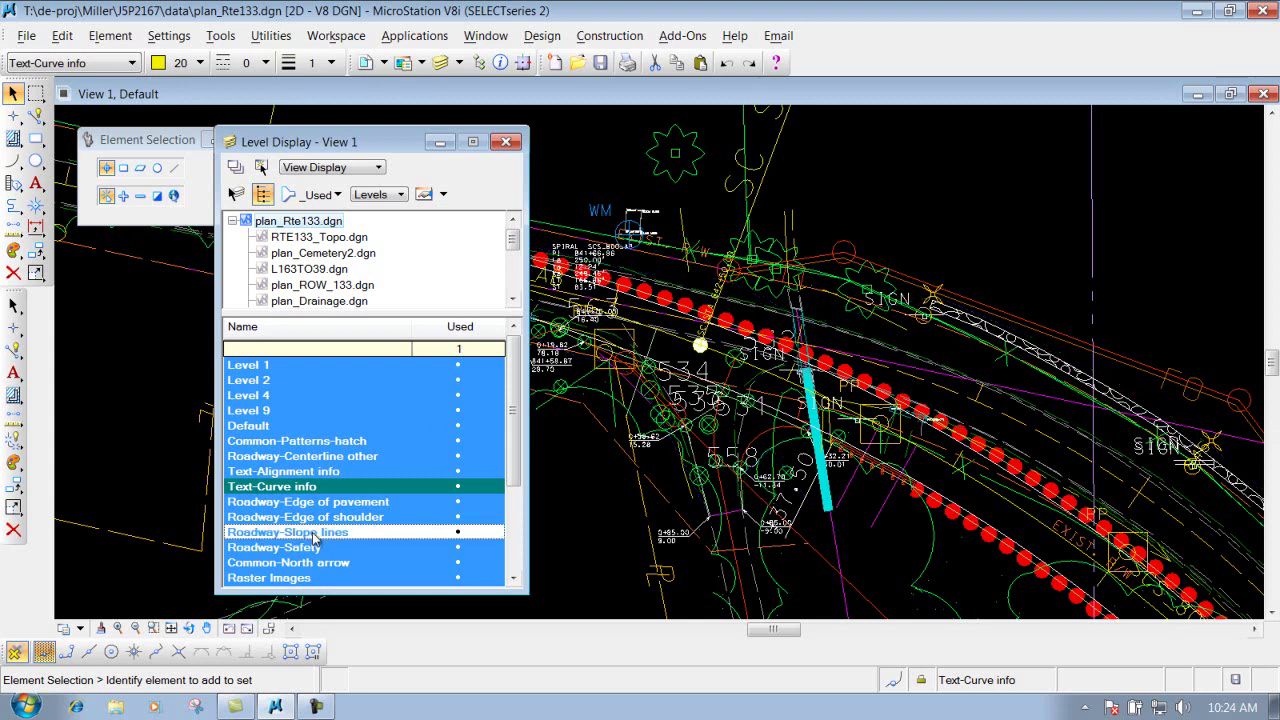
{"action": "left_click", "coordinate": [306, 538]}
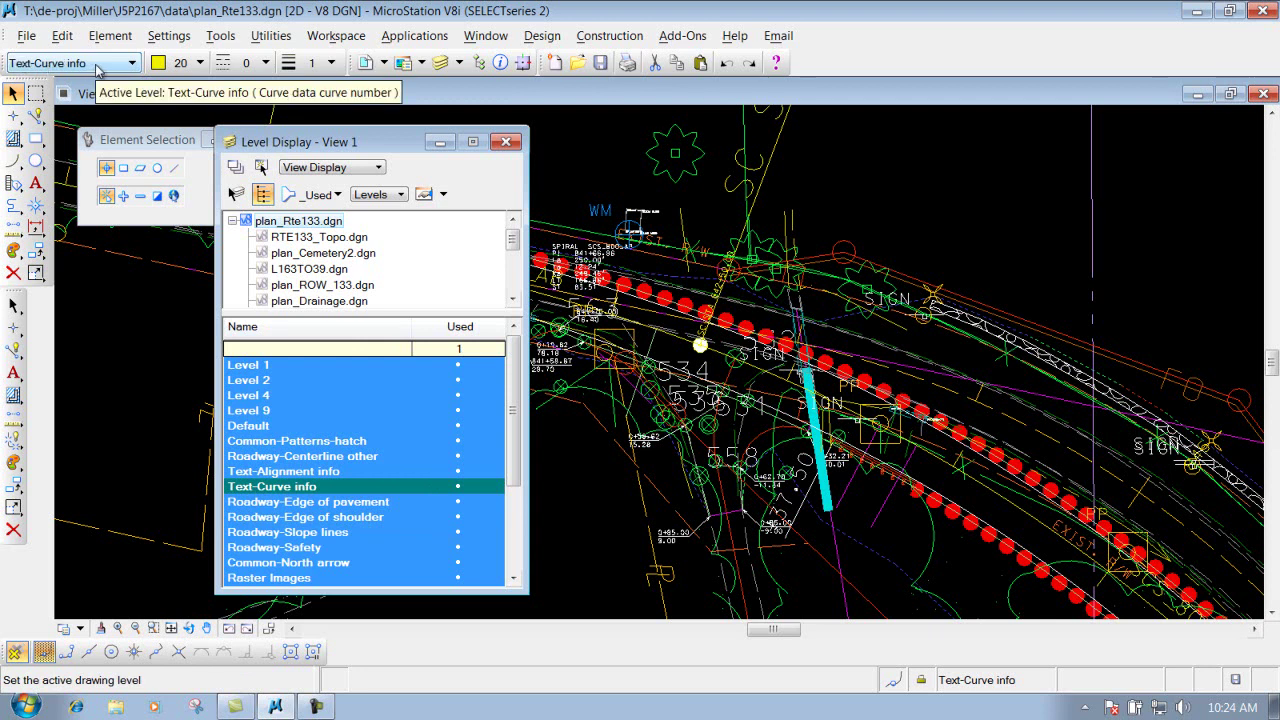
- Make Roadway-Safety the active level and try to turn its display off
{"action": "double_click", "coordinate": [305, 548]}
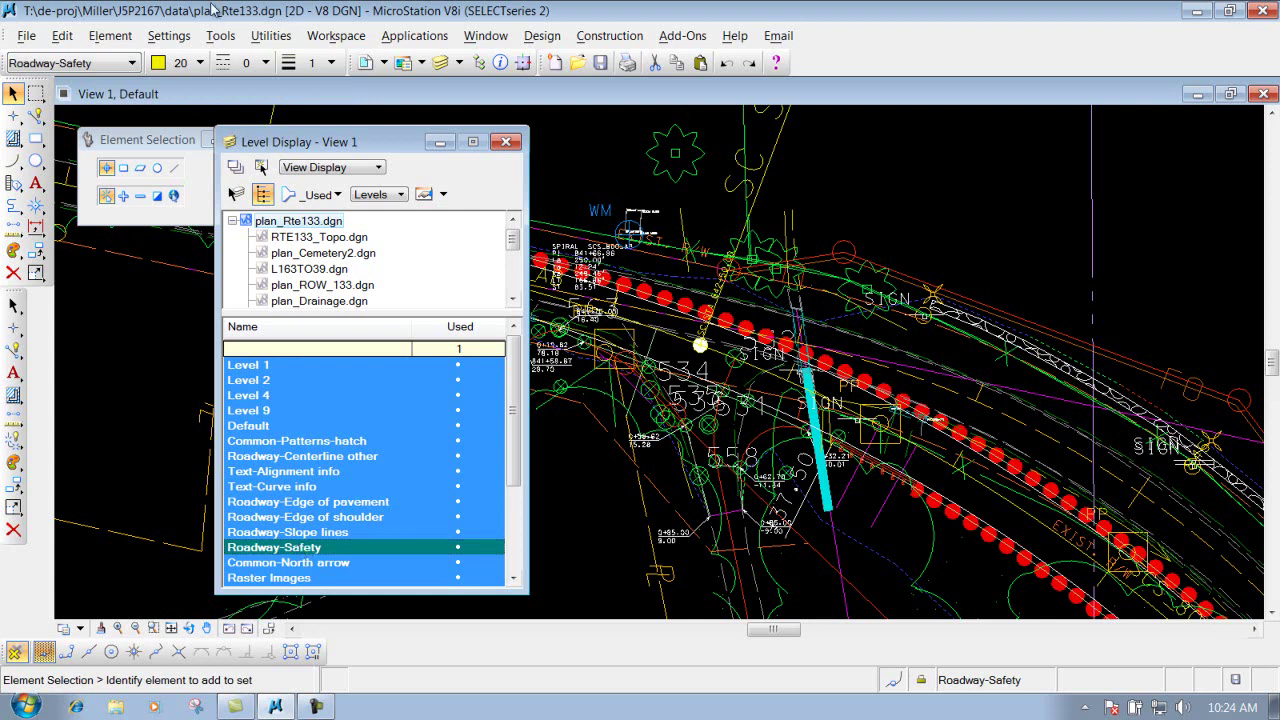
{"action": "left_click", "coordinate": [302, 552]}
{"action": "left_click", "coordinate": [310, 550]}
{"action": "left_click", "coordinate": [322, 549]}
{"action": "left_click", "coordinate": [322, 549]}
- Make Roadway-Centerline other the active level and turn the Roadway-Safety level off
{"action": "double_click", "coordinate": [324, 457]}
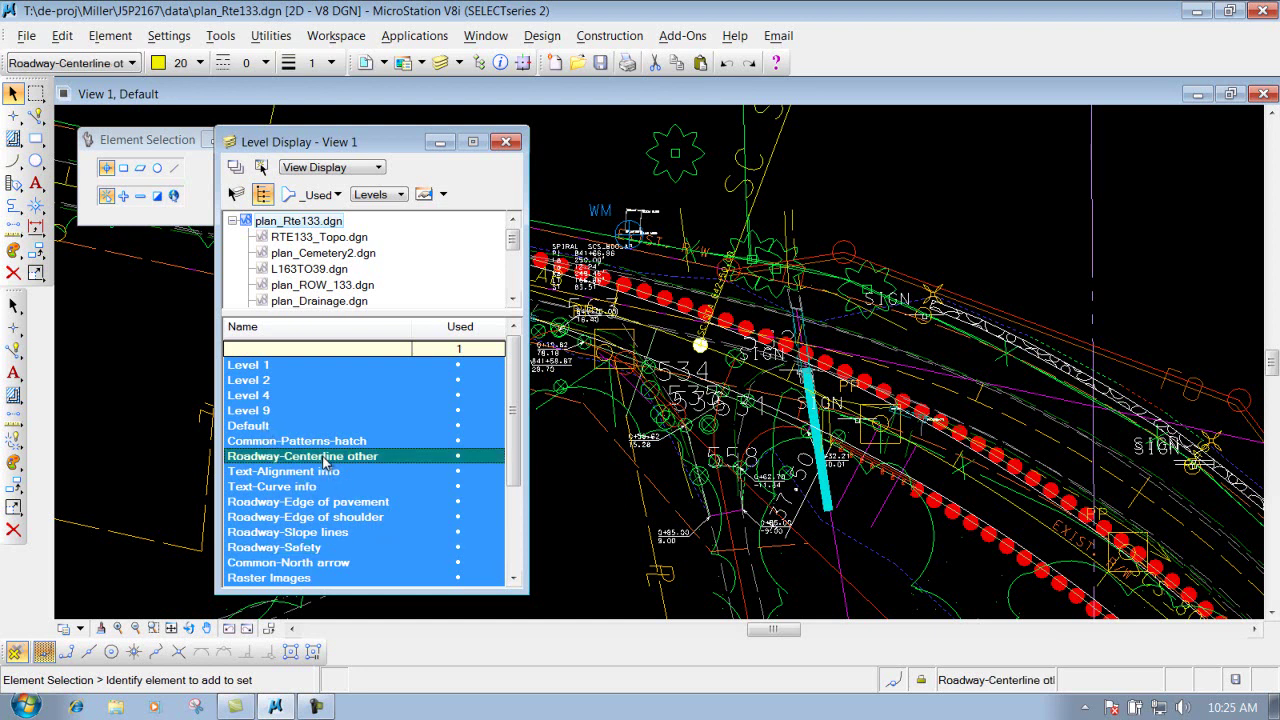
{"action": "left_click", "coordinate": [298, 550]}
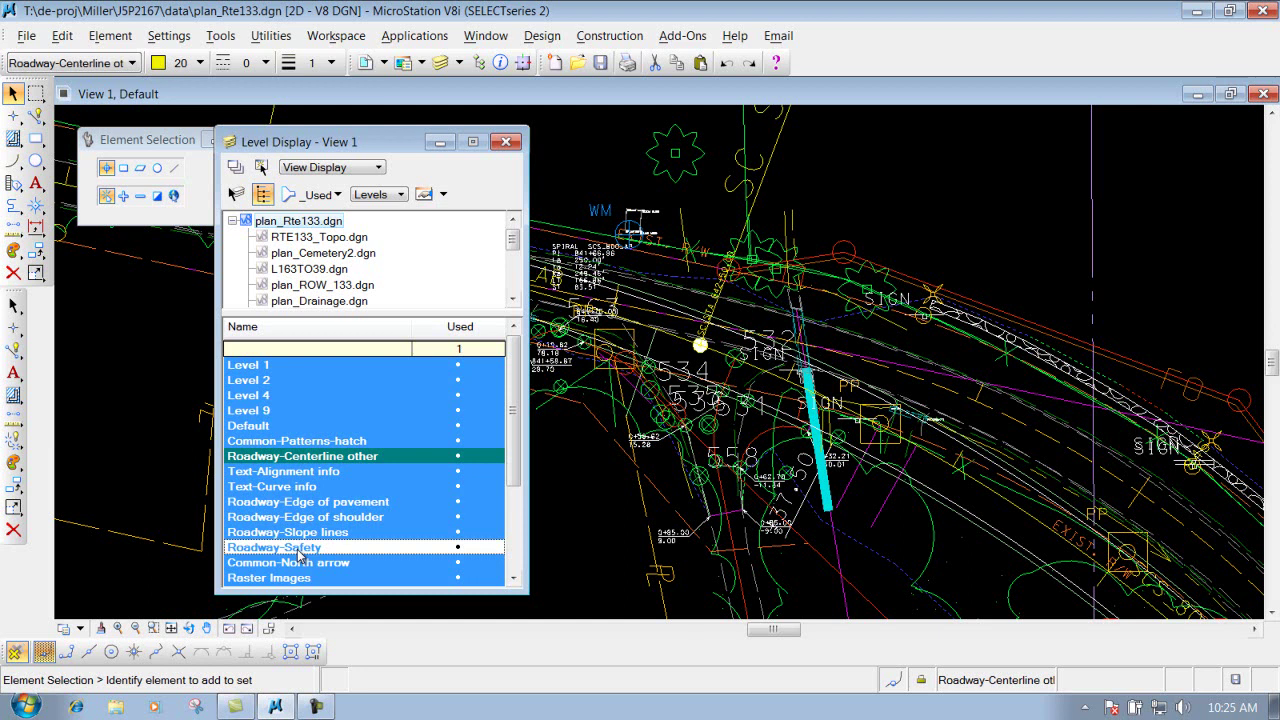
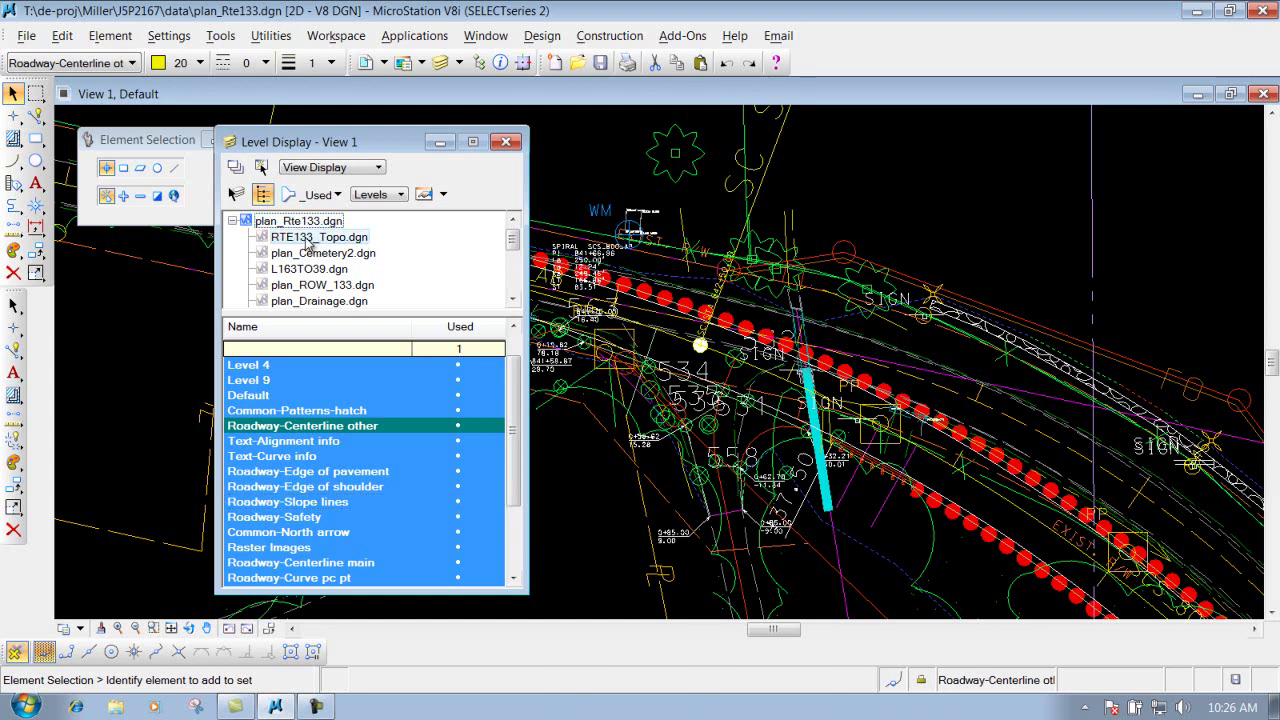
- Compare the level lists of plan_Rte133.dgn and RTE133_Topo.dgn, and turn Photo-Tree in RTE133_Topo.dgn off and back on
{"action": "left_click", "coordinate": [308, 240]}
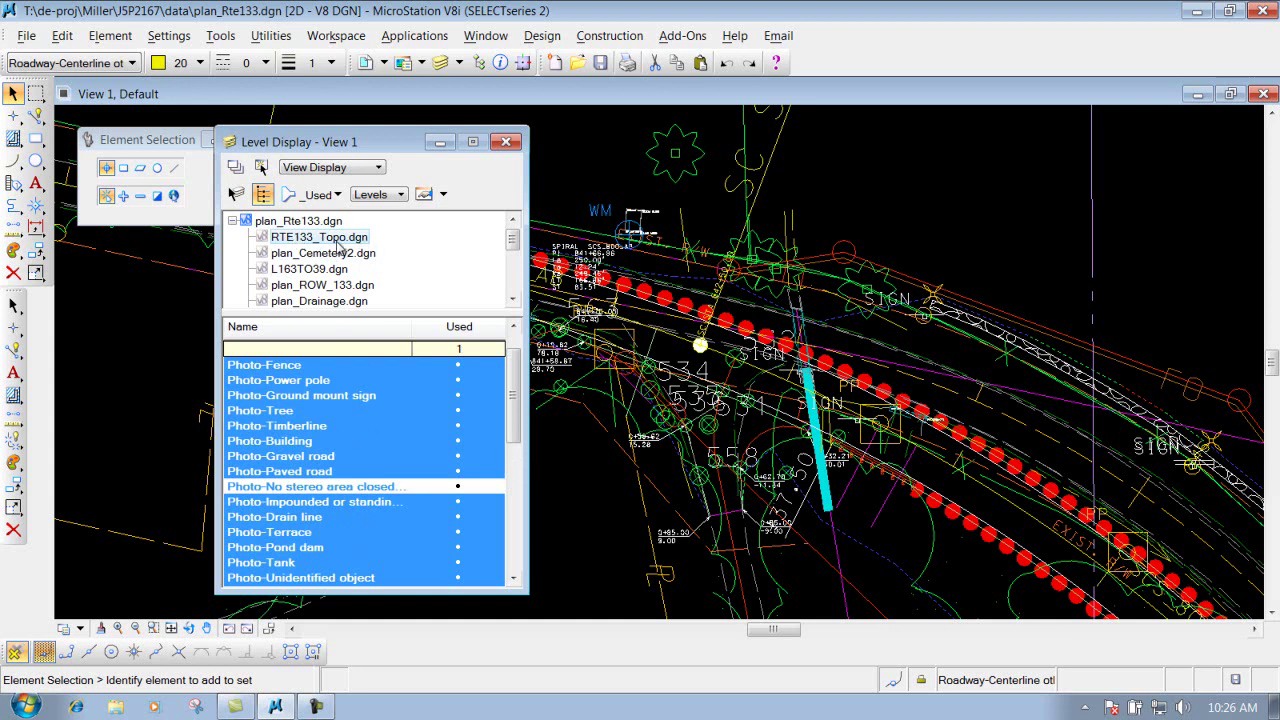
{"action": "left_click", "coordinate": [305, 223]}
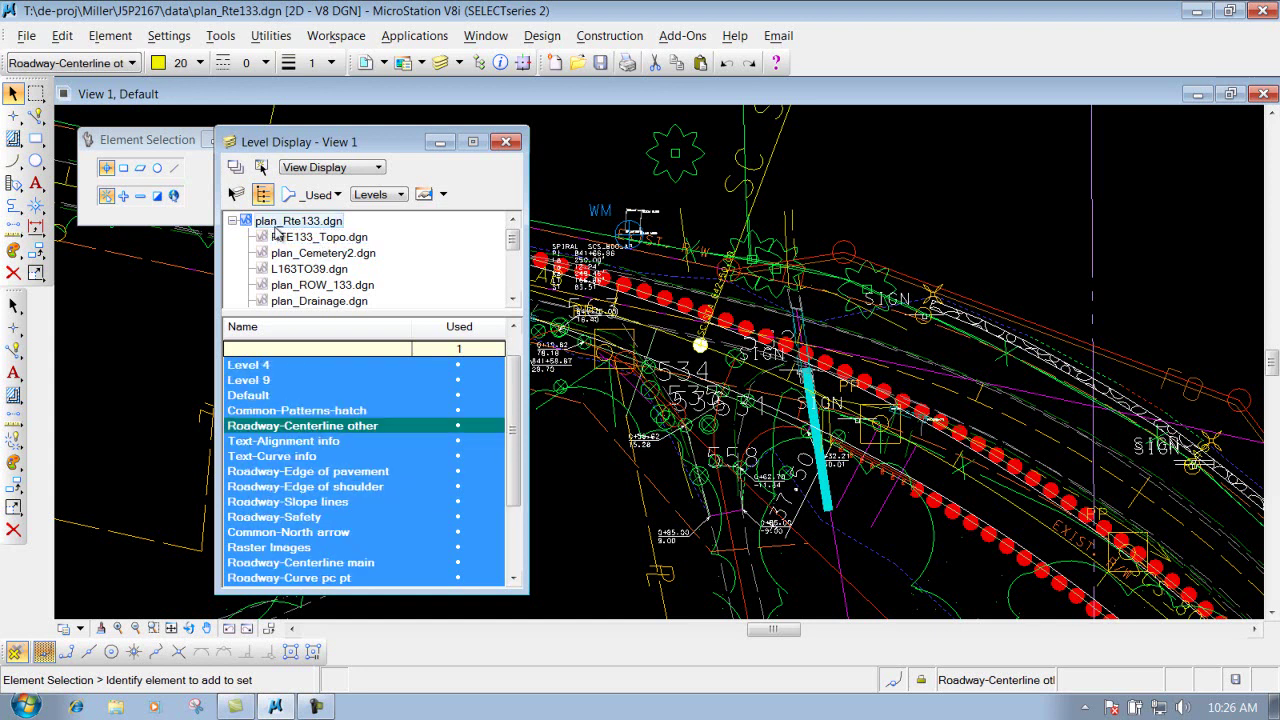
{"action": "left_click", "coordinate": [333, 240]}
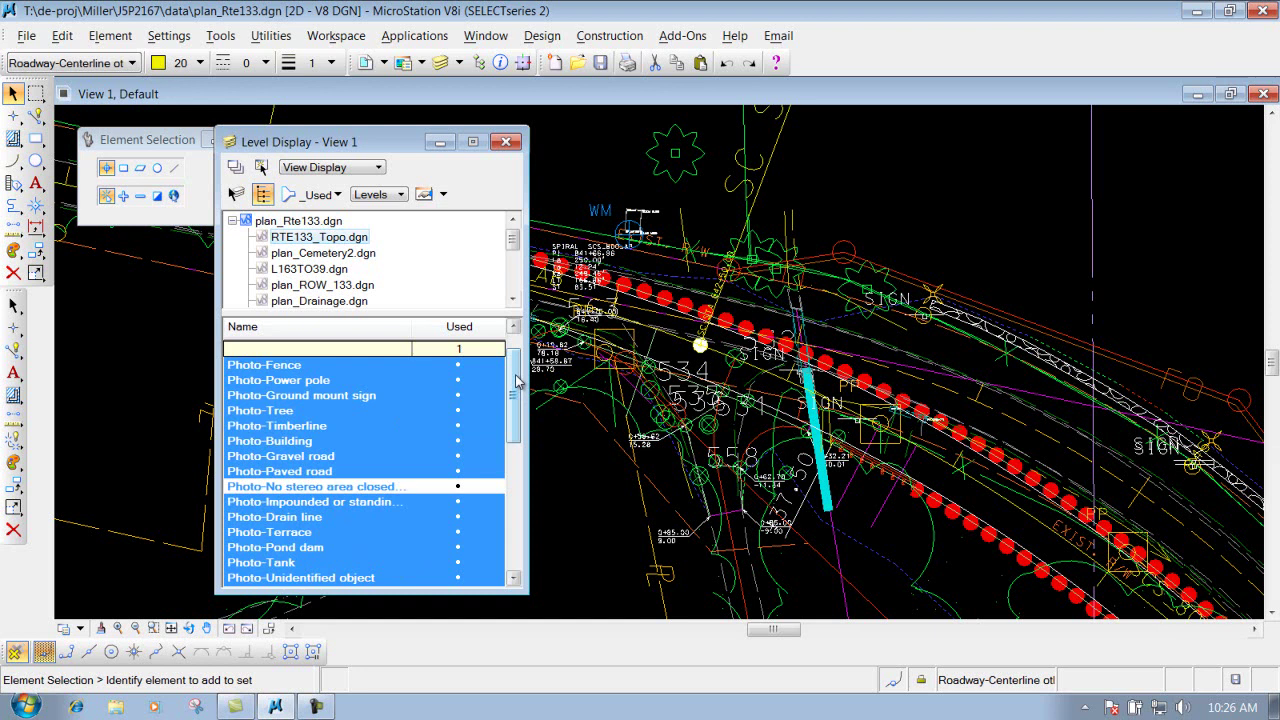
{"action": "left_click", "coordinate": [245, 412]}
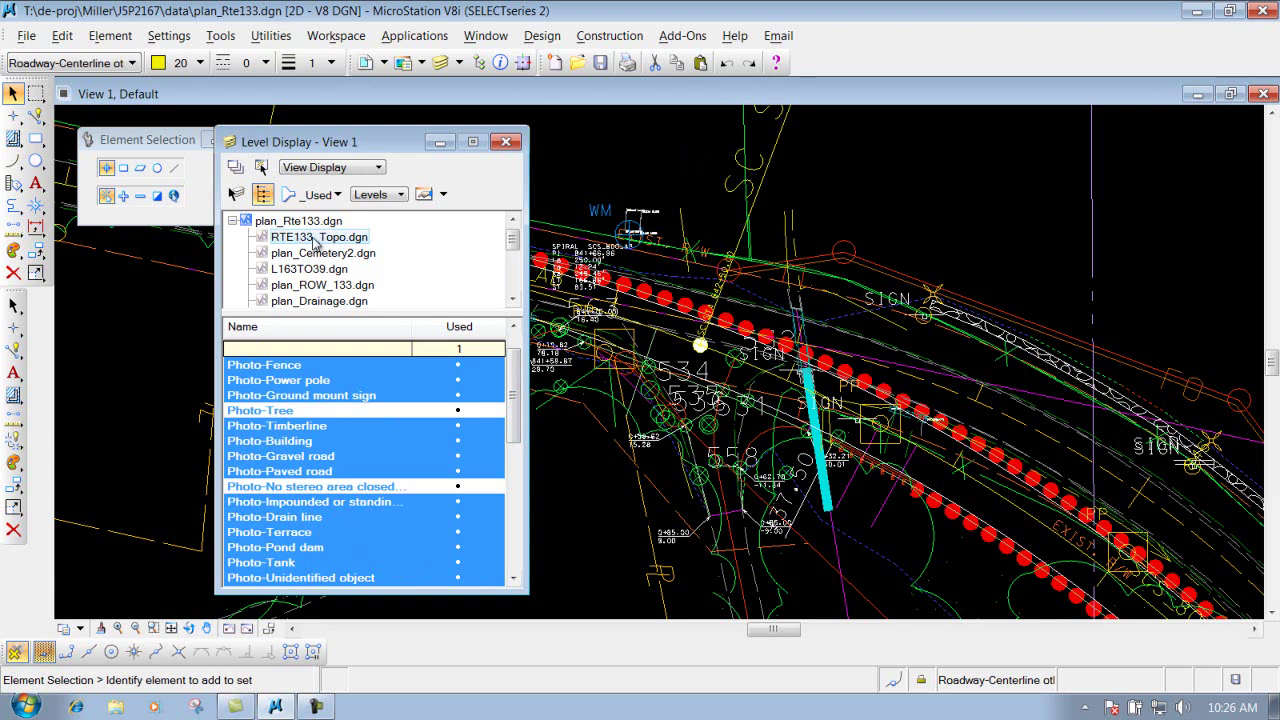
{"action": "left_click", "coordinate": [289, 411]}
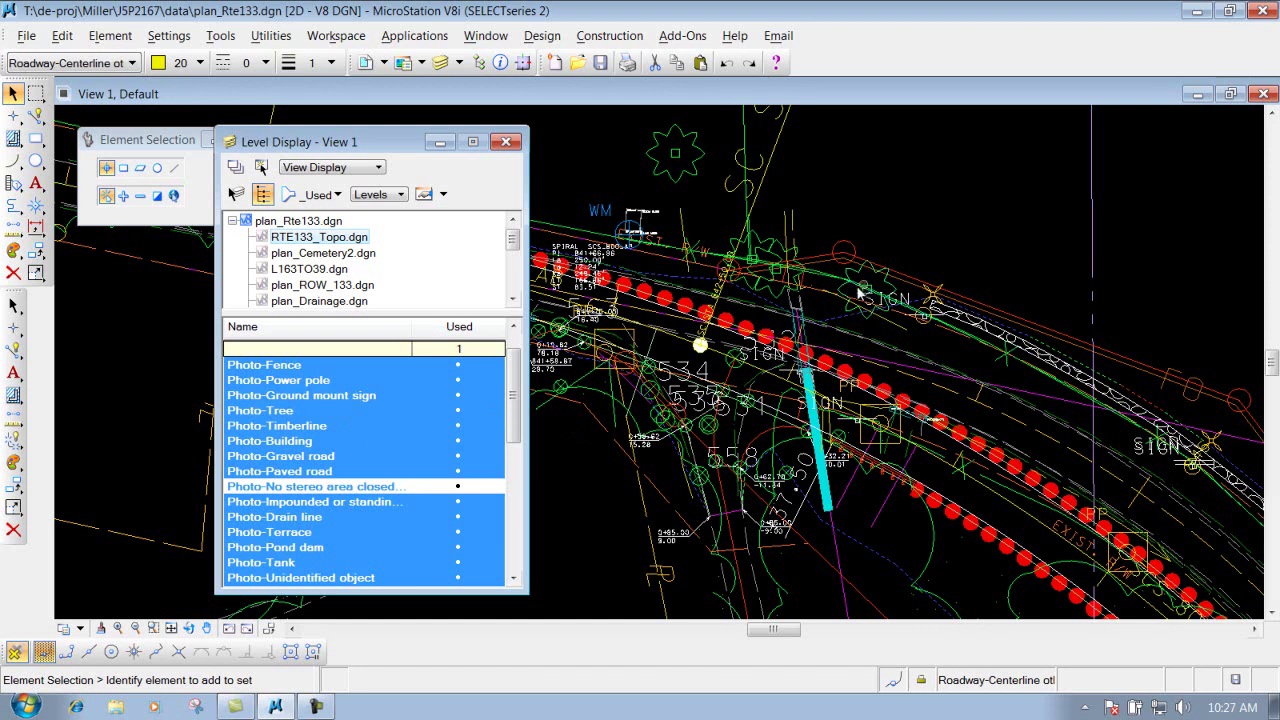
- Use Change Level in Display Off mode to turn off the Photo-Tree and Photo-Power pole levels by identifying their elements in View 1
{"action": "left_click", "coordinate": [236, 195]}
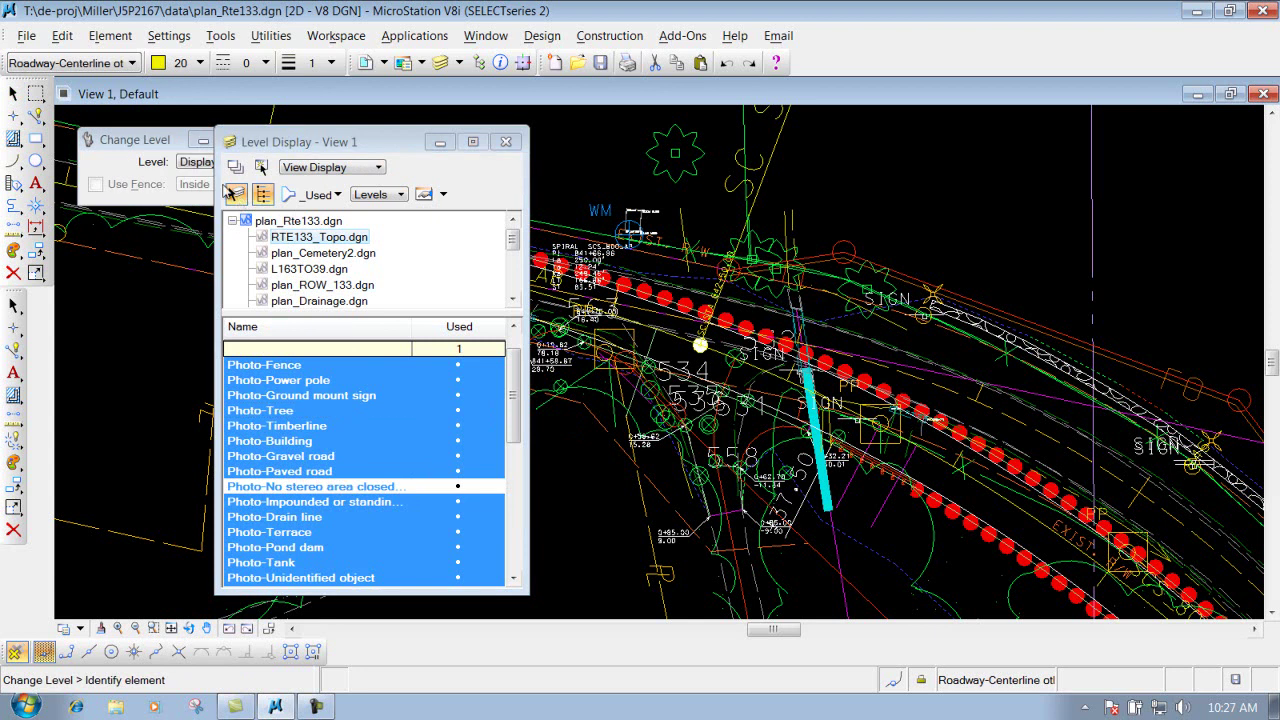
{"action": "left_click_drag", "start_coordinate": [616, 155], "coordinate": [903, 146]}
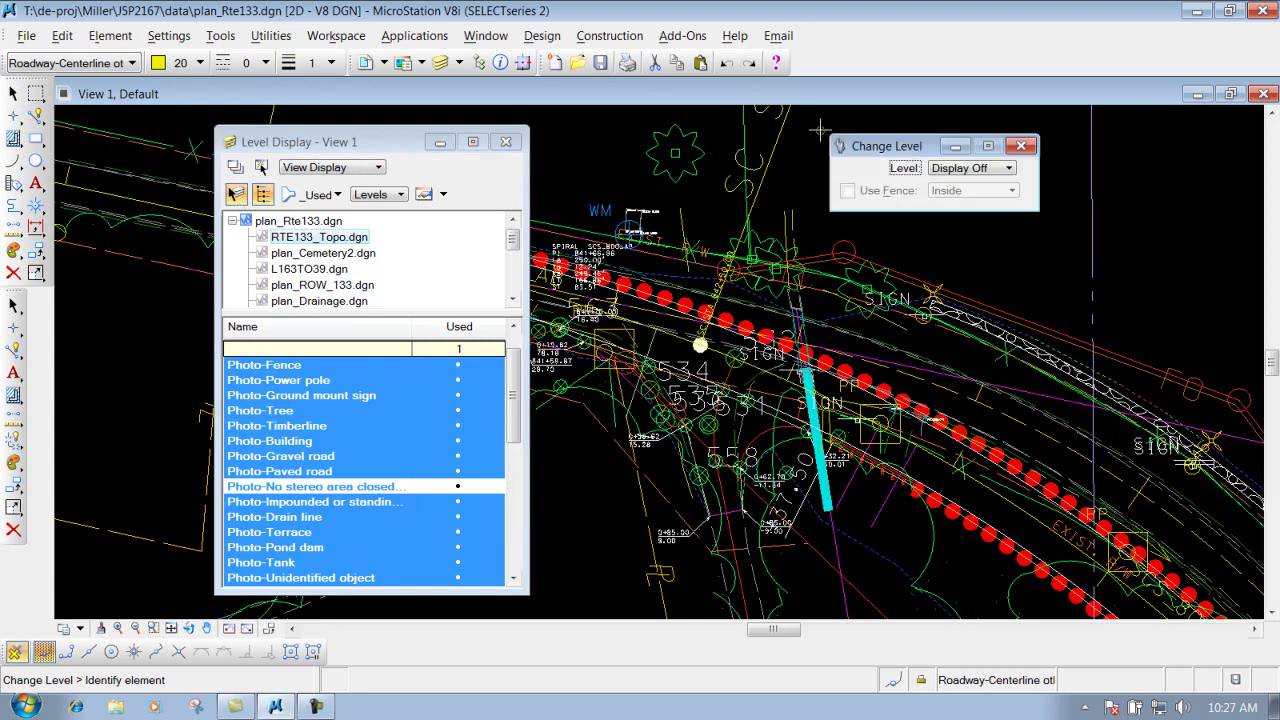
{"action": "left_click", "coordinate": [985, 169]}
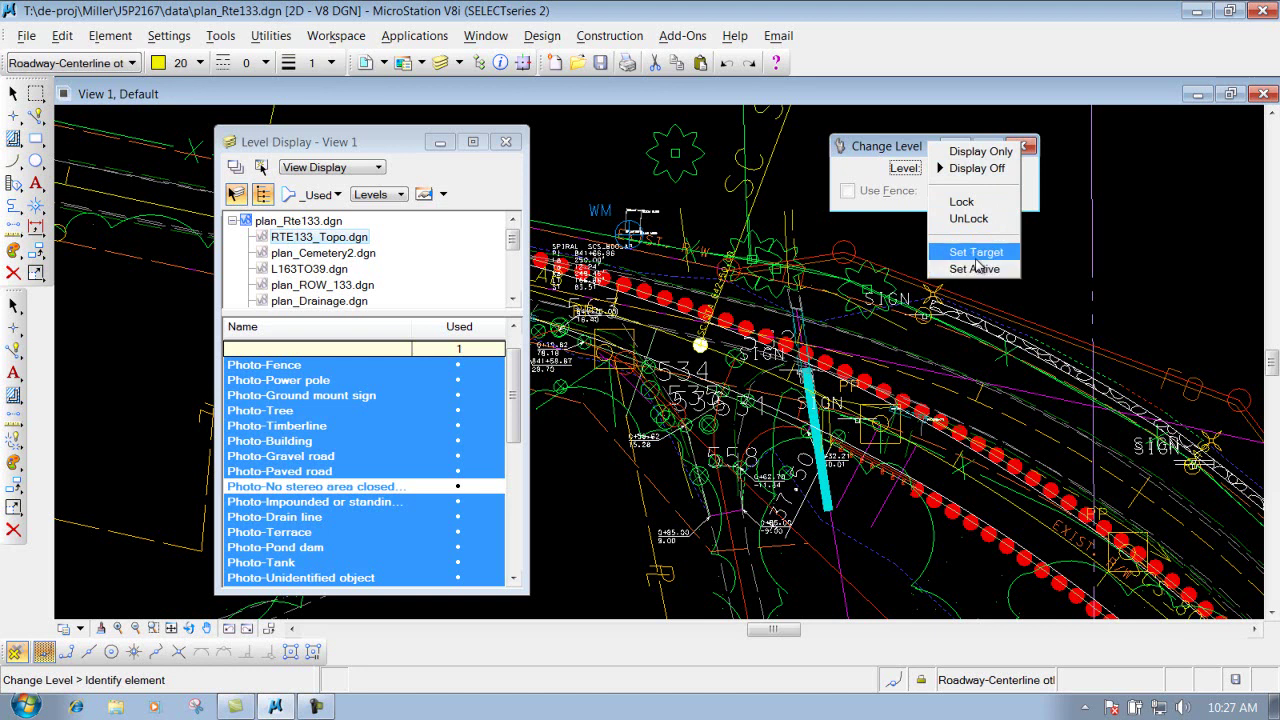
{"action": "left_click", "coordinate": [992, 169]}
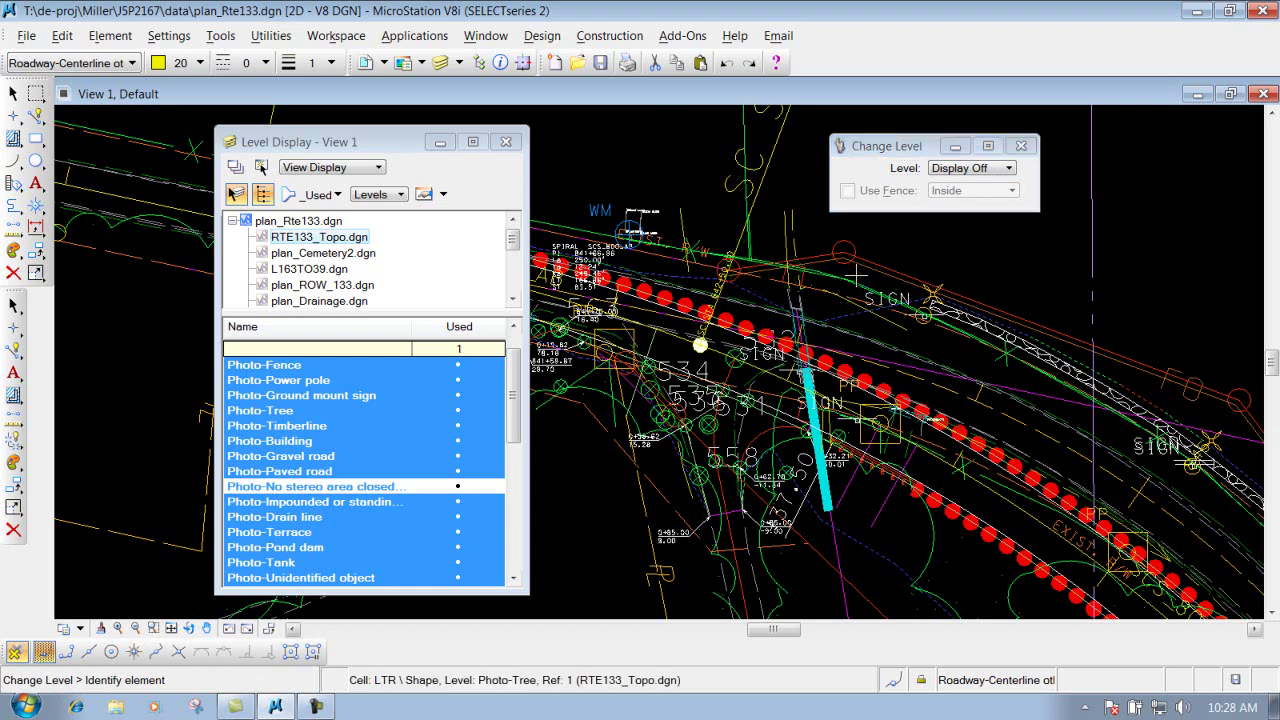
{"action": "left_click", "coordinate": [856, 272]}
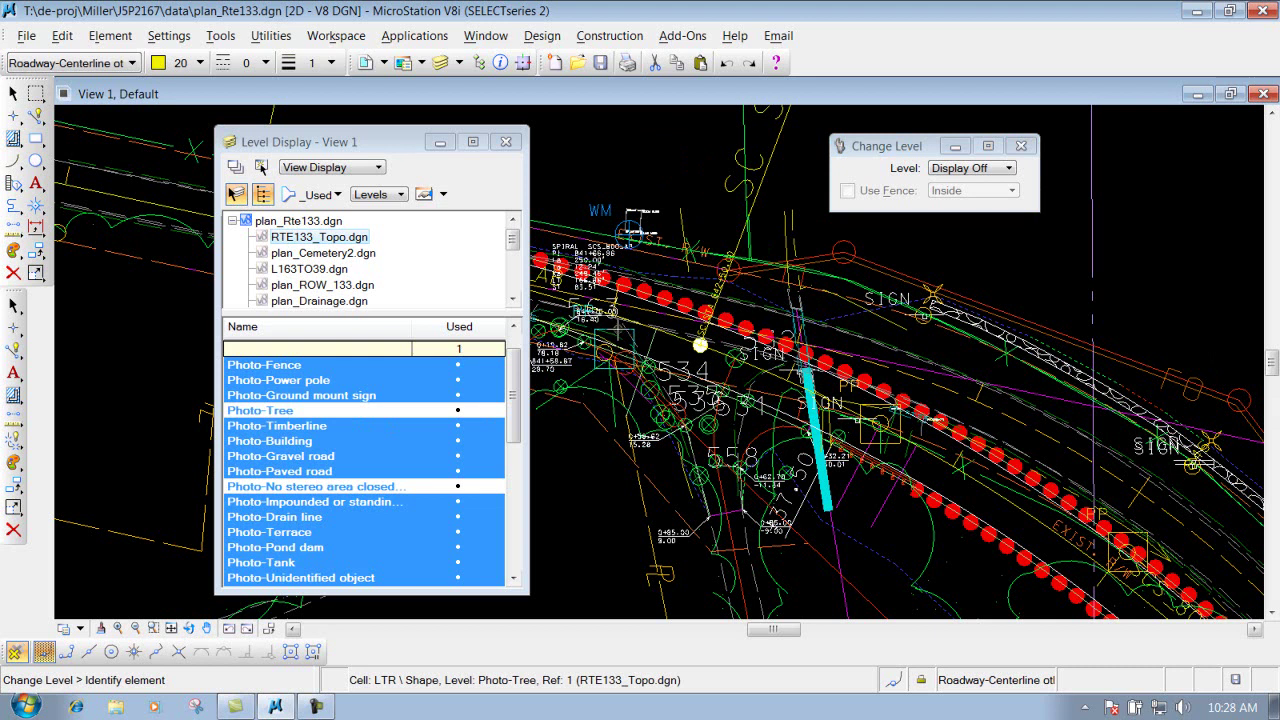
{"action": "left_click", "coordinate": [857, 420]}
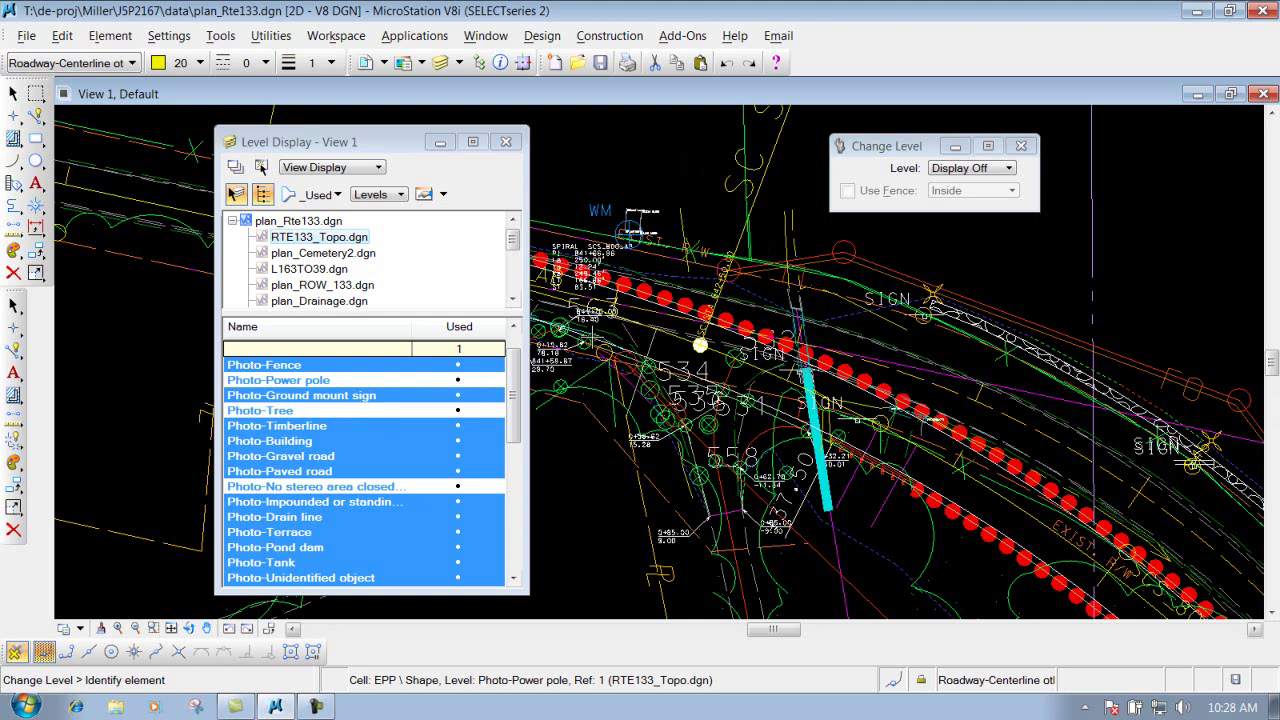
- Turn the Photo-Power pole and Photo-Tree levels of RTE133_Topo.dgn back on from the level list
{"action": "left_click", "coordinate": [305, 381]}
{"action": "left_click", "coordinate": [348, 411]}
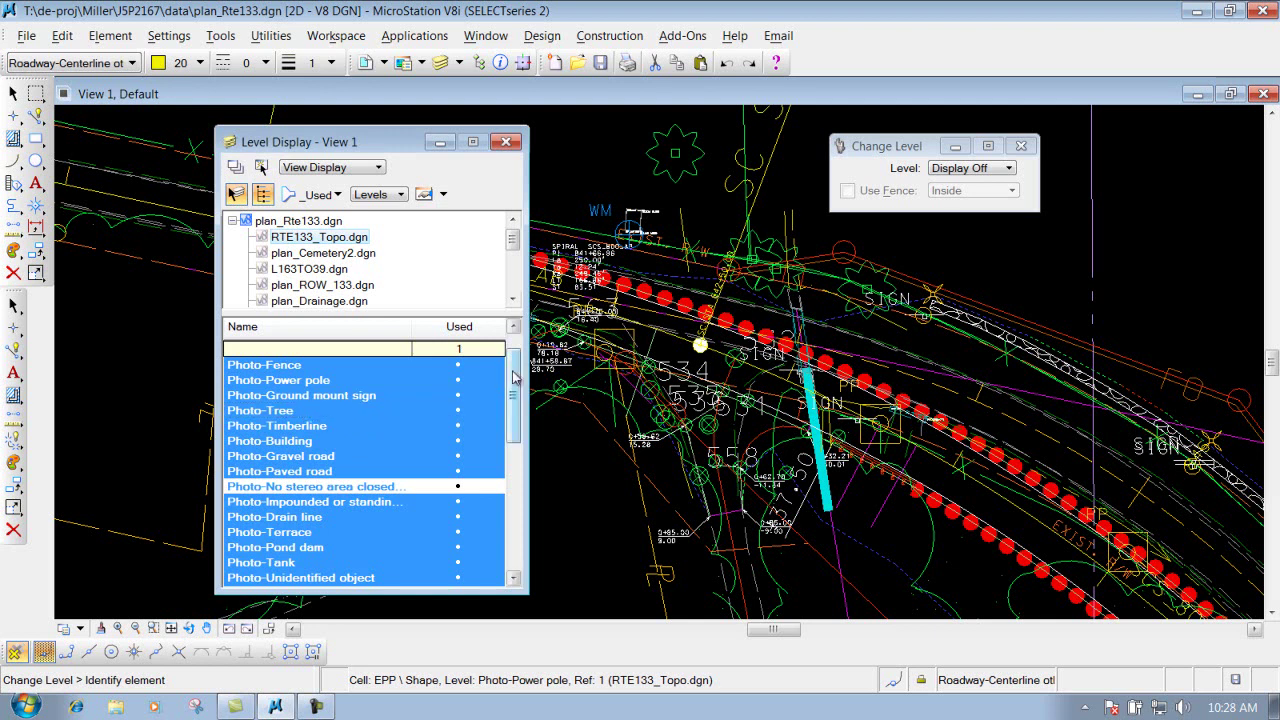
{"action": "scroll", "coordinate": [340, 410], "scroll_direction": "down", "scroll_amount": 2}
- Set Change Level to Display Only and isolate the Photo-Tree level of RTE133_Topo.dgn by identifying a tree in View 1
{"action": "left_click", "coordinate": [991, 170]}
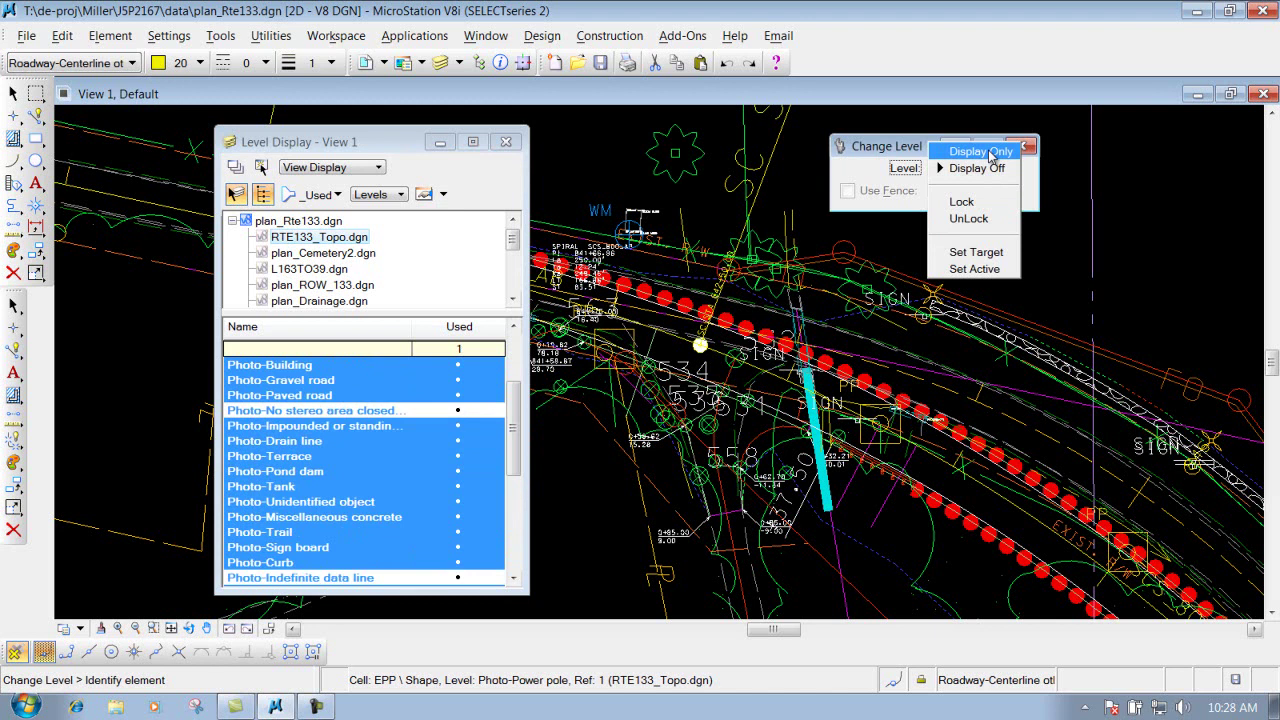
{"action": "left_click", "coordinate": [990, 155]}
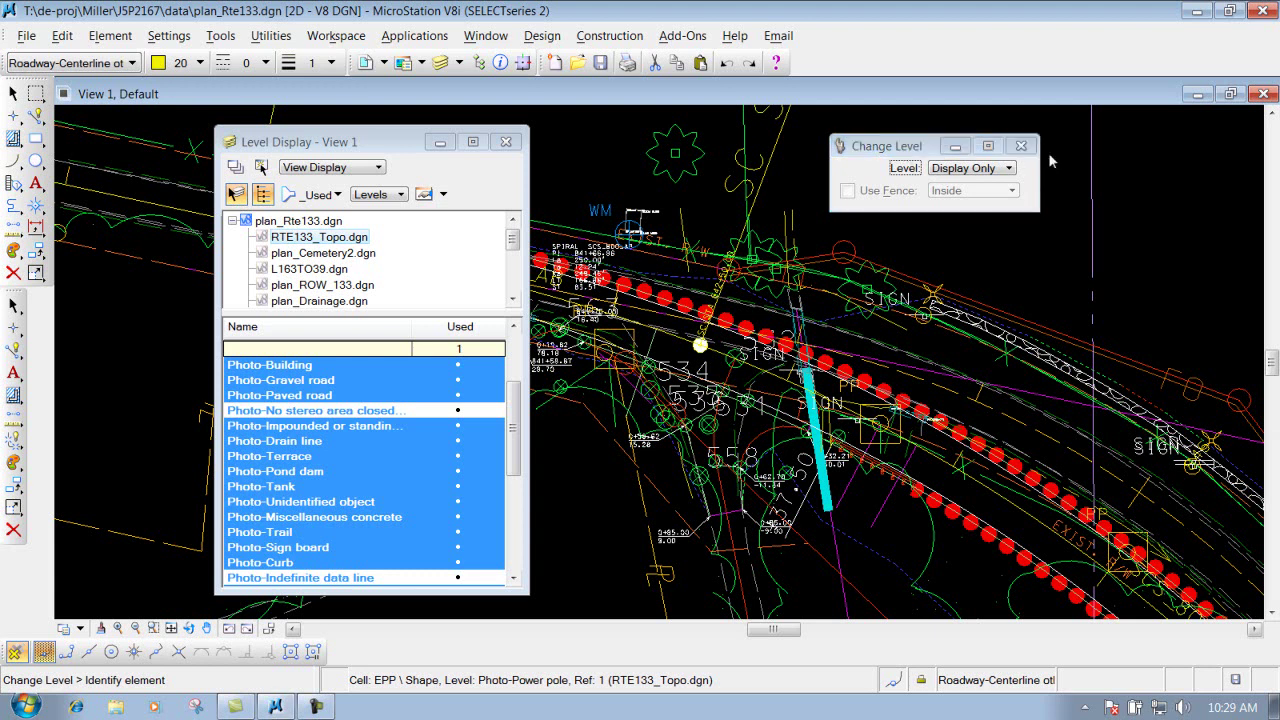
{"action": "left_click_drag", "start_coordinate": [942, 155], "coordinate": [1084, 163]}
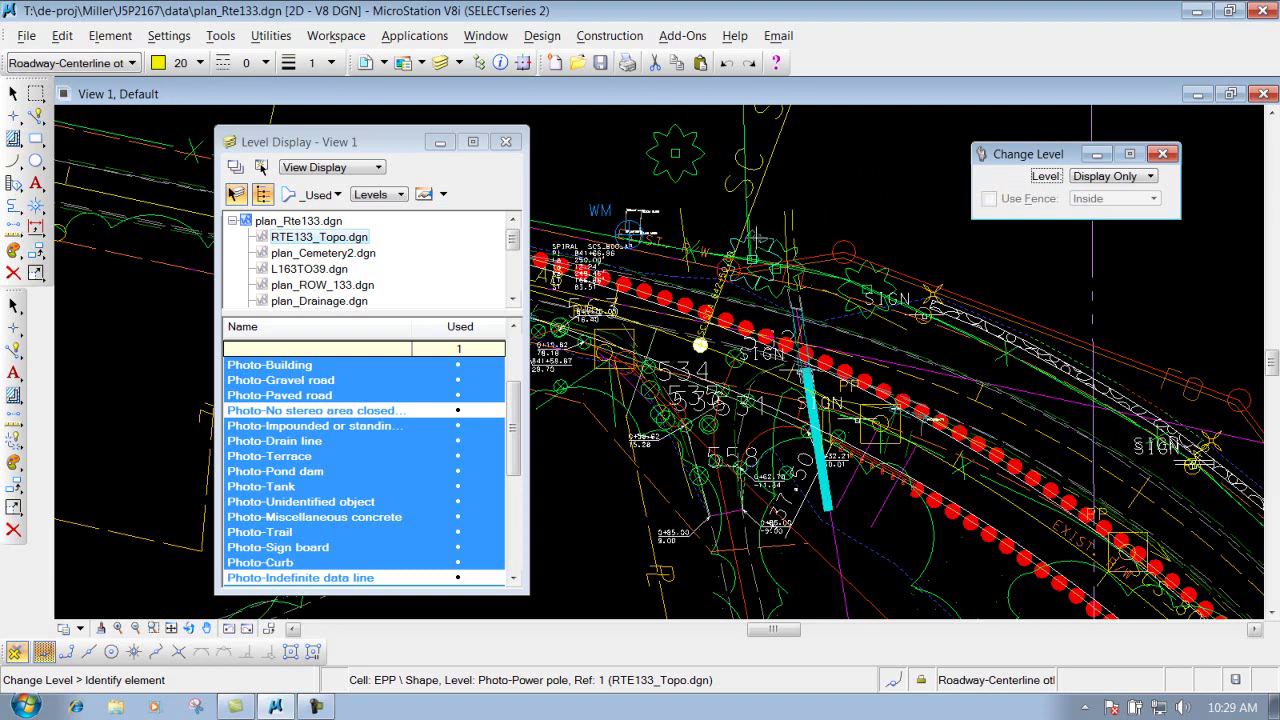
{"action": "left_click", "coordinate": [757, 237]}
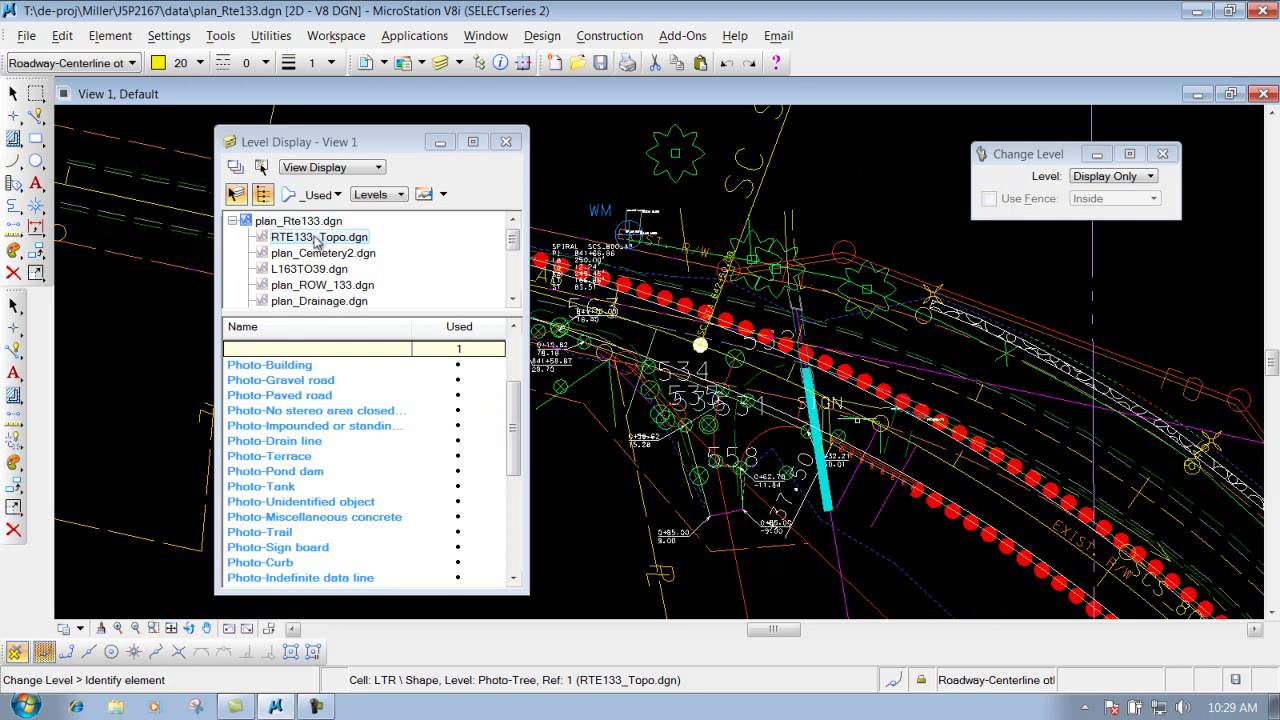
- Turn on all levels of the RTE133_Topo.dgn reference at once with All On
{"action": "scroll", "coordinate": [507, 436], "scroll_direction": "up", "scroll_amount": 3}
{"action": "left_click", "coordinate": [255, 441]}
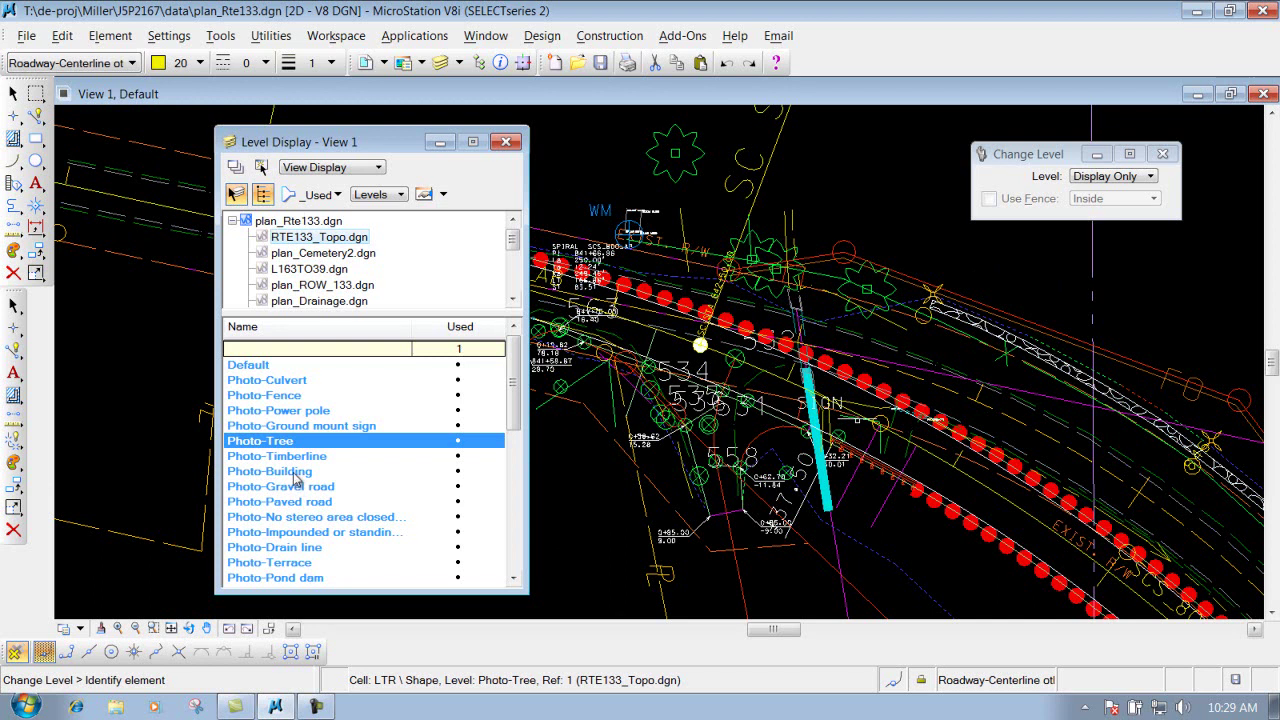
{"action": "right_click", "coordinate": [288, 397]}
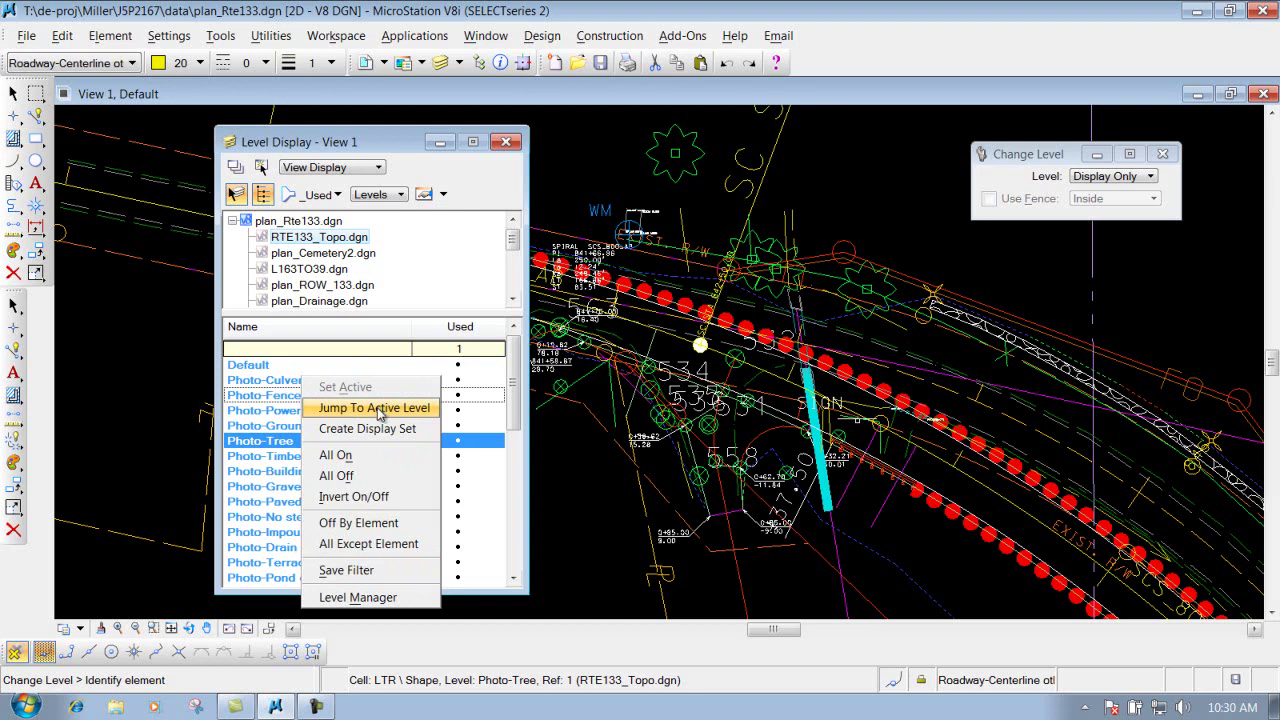
{"action": "left_click", "coordinate": [352, 456]}
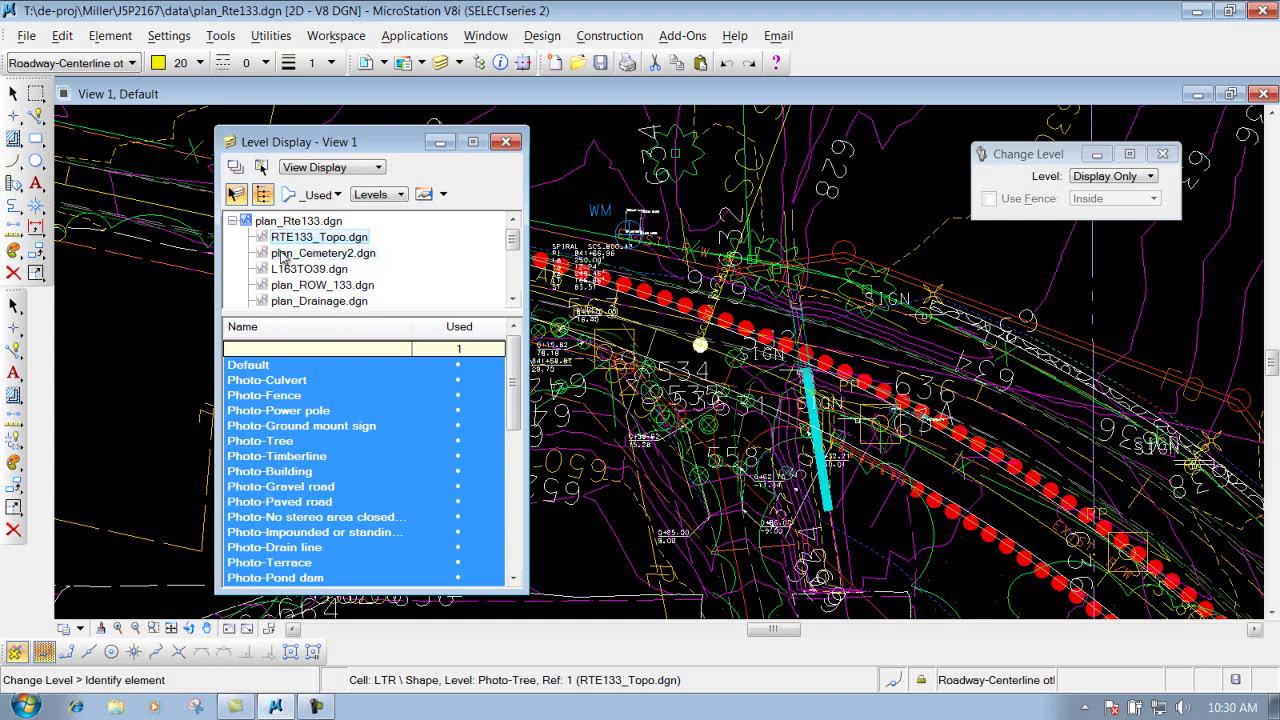
- Turn off the Photo-Indefinite data line, Photo-No stereo area closed and Default levels of RTE133_Topo.dgn
{"action": "left_click_drag", "start_coordinate": [517, 392], "coordinate": [519, 436]}
{"action": "left_click", "coordinate": [330, 535]}
{"action": "left_click", "coordinate": [330, 535]}
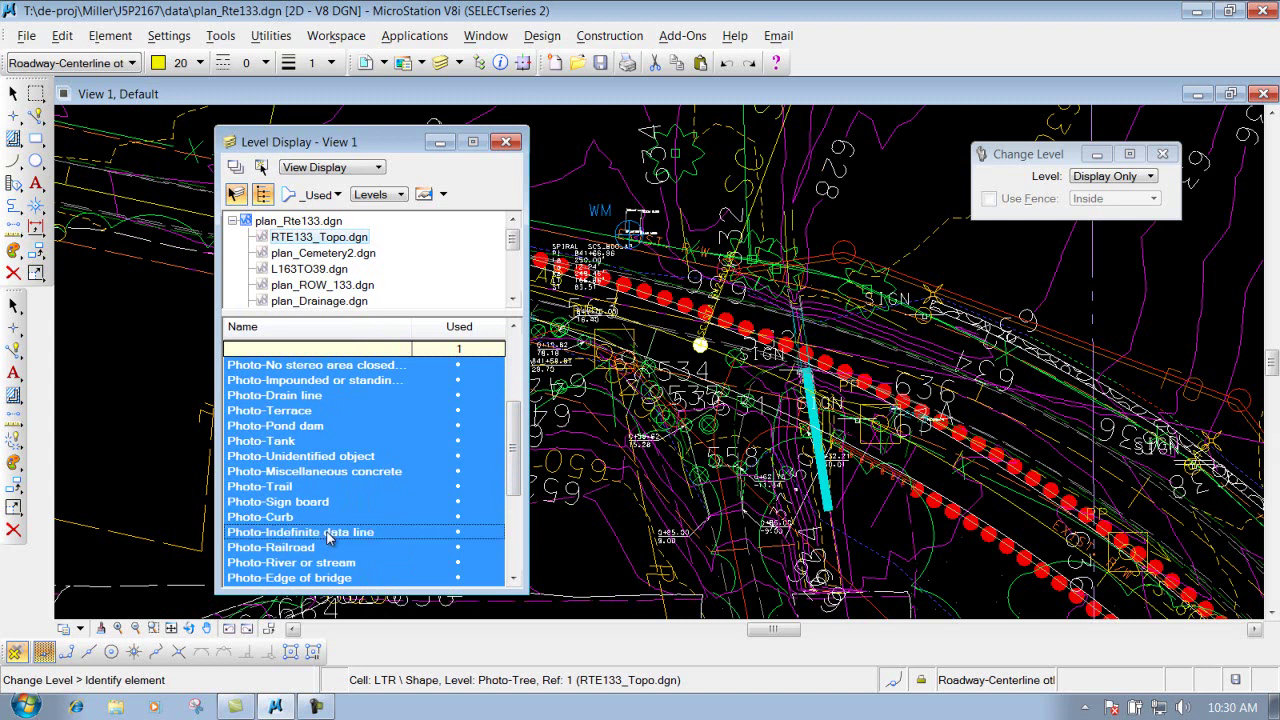
{"action": "left_click", "coordinate": [295, 540]}
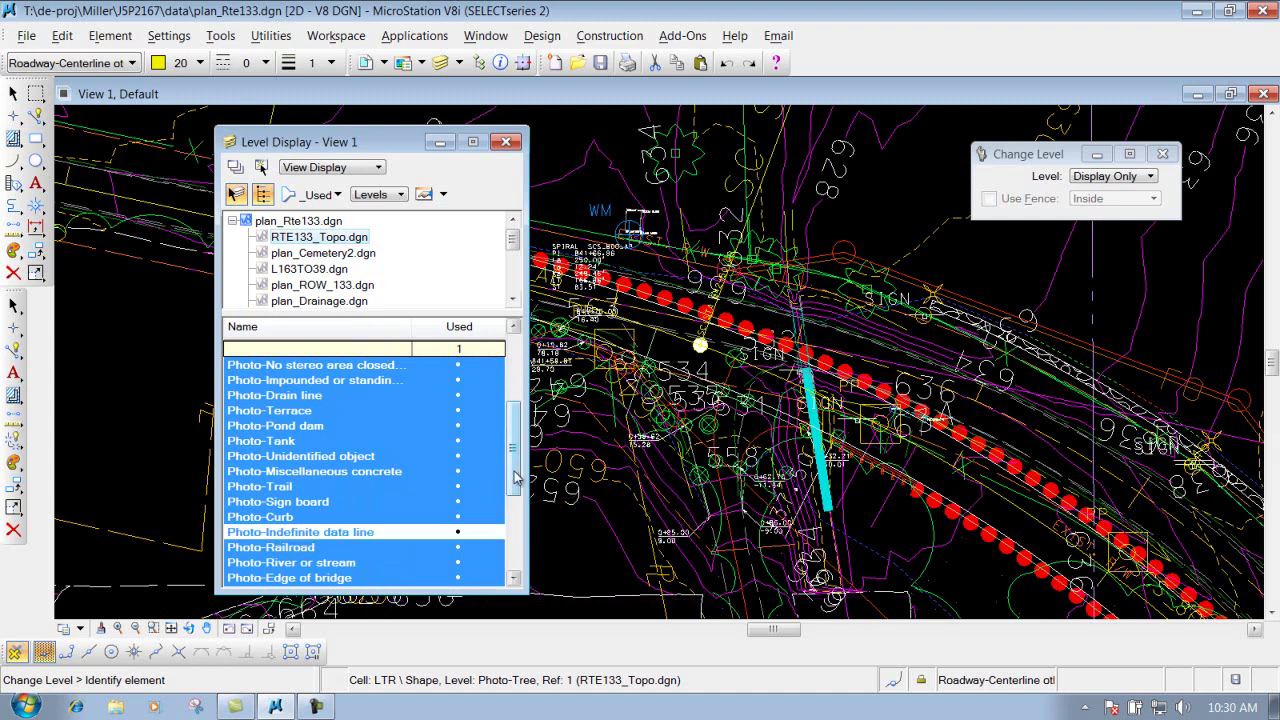
{"action": "left_click_drag", "start_coordinate": [517, 478], "coordinate": [517, 438]}
{"action": "left_click", "coordinate": [330, 458]}
{"action": "left_click", "coordinate": [329, 458]}
{"action": "left_click", "coordinate": [331, 461]}
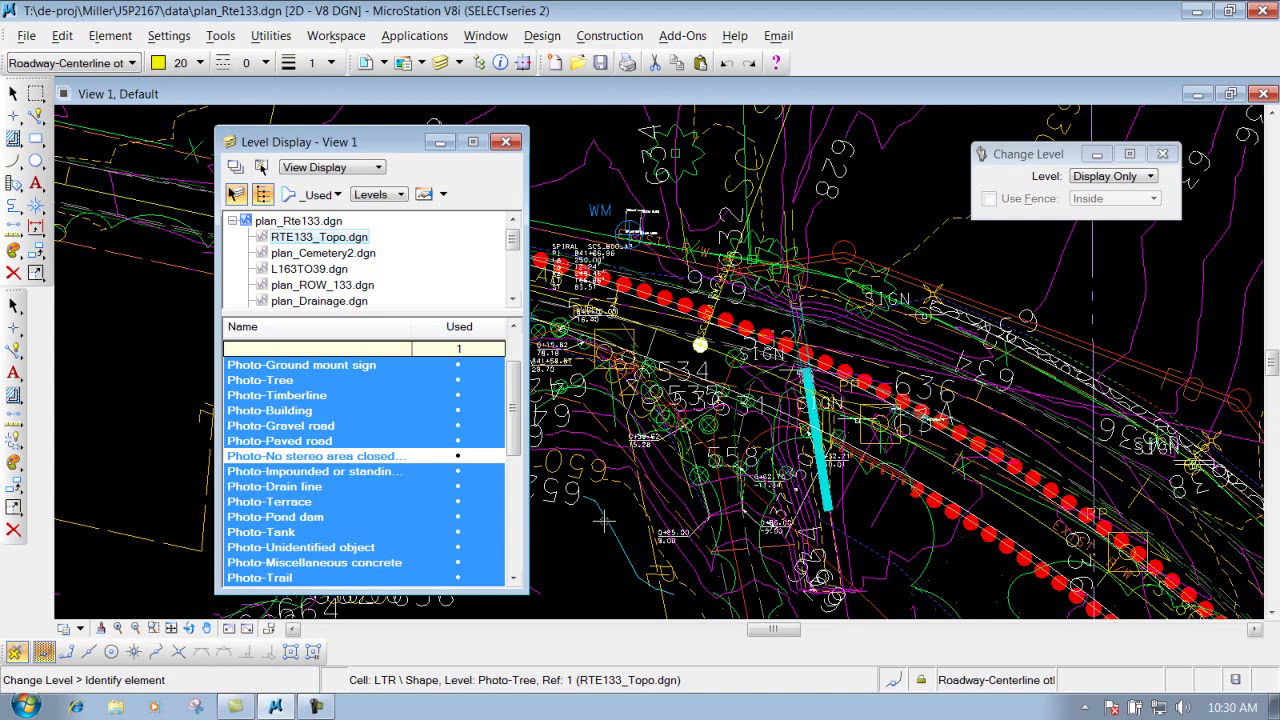
{"action": "left_click_drag", "start_coordinate": [517, 407], "coordinate": [517, 383]}
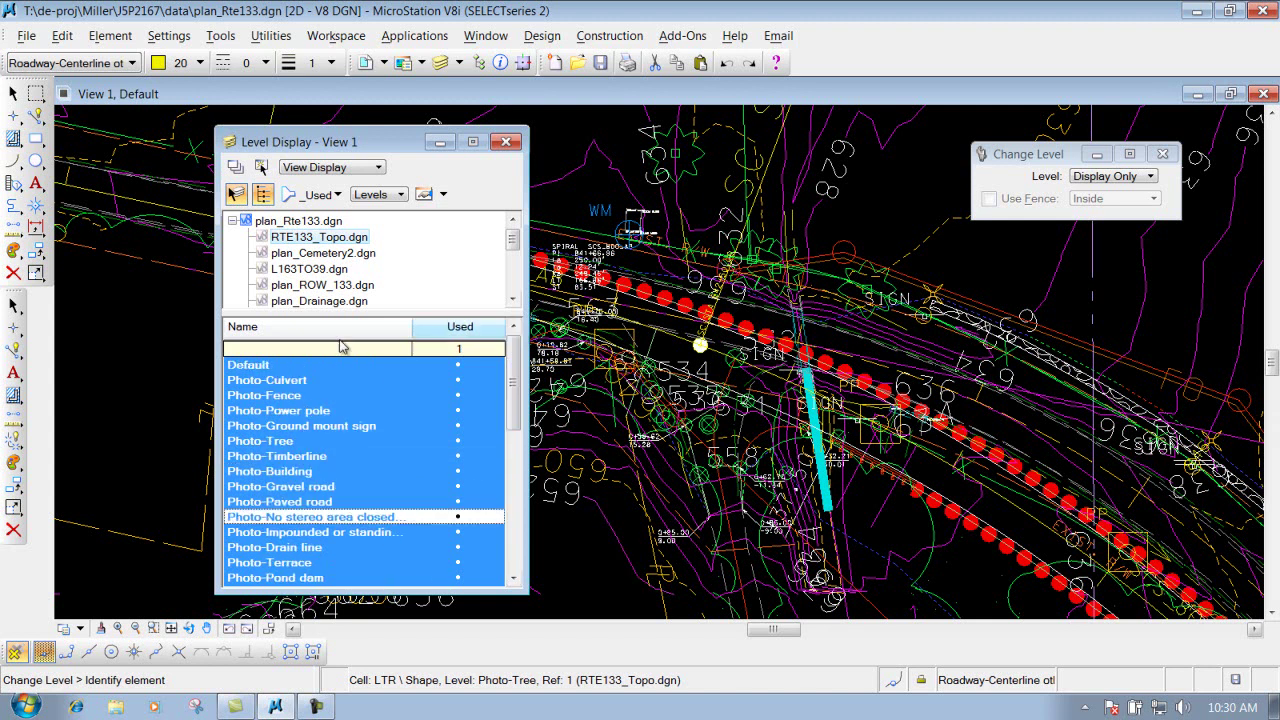
{"action": "left_click", "coordinate": [258, 366]}
- Examine the commands offered for the RTE133_Topo.dgn level list and the modes available in Change Level
{"action": "right_click", "coordinate": [323, 441]}
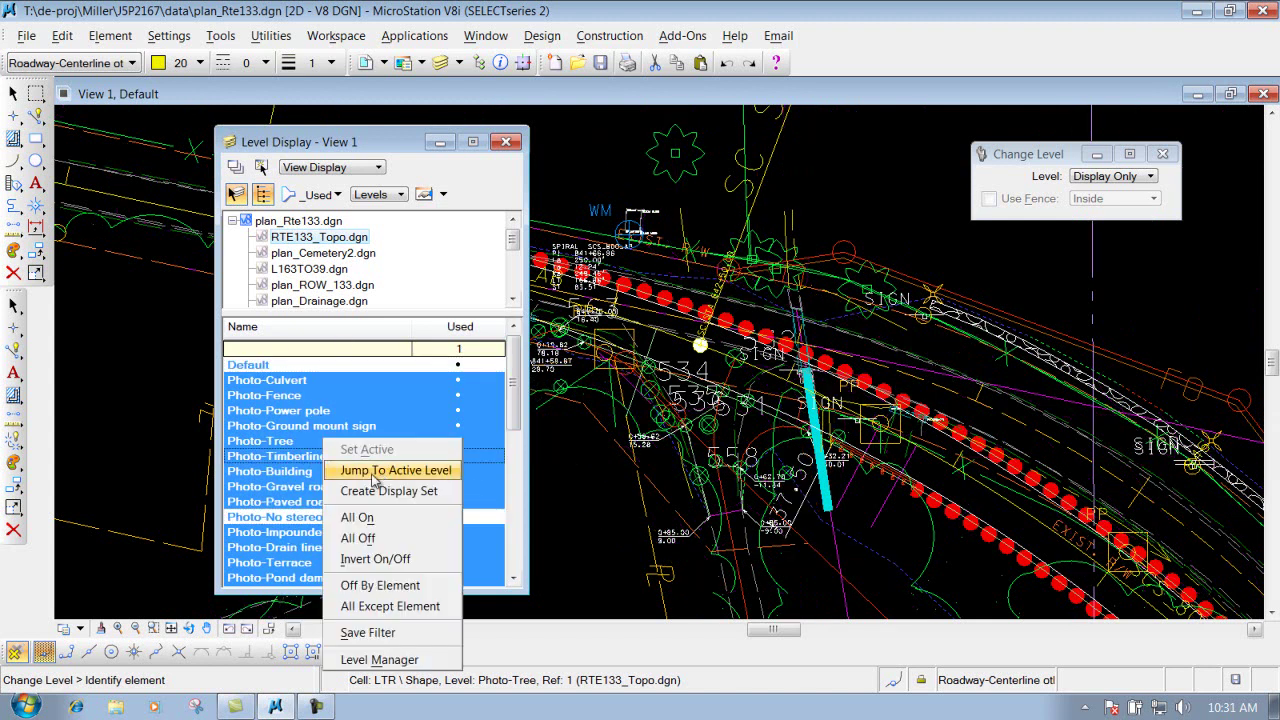
{"action": "right_click", "coordinate": [340, 393]}
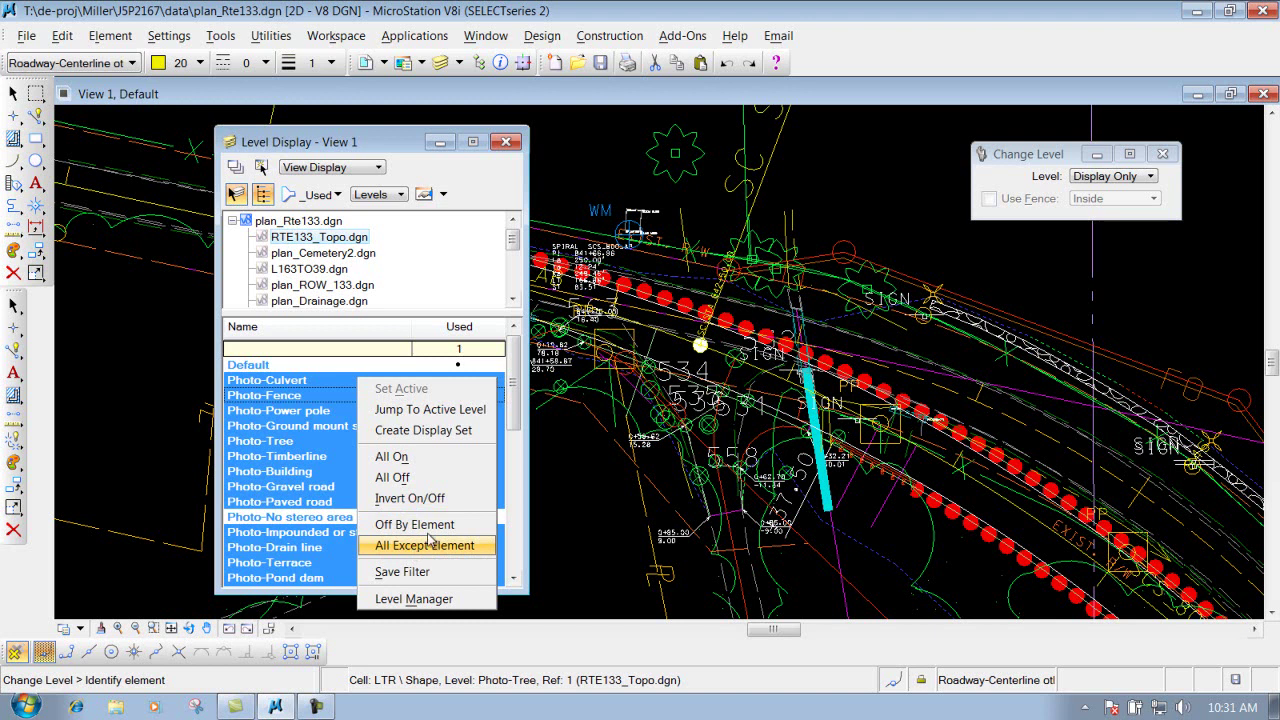
{"action": "left_click", "coordinate": [1028, 166]}
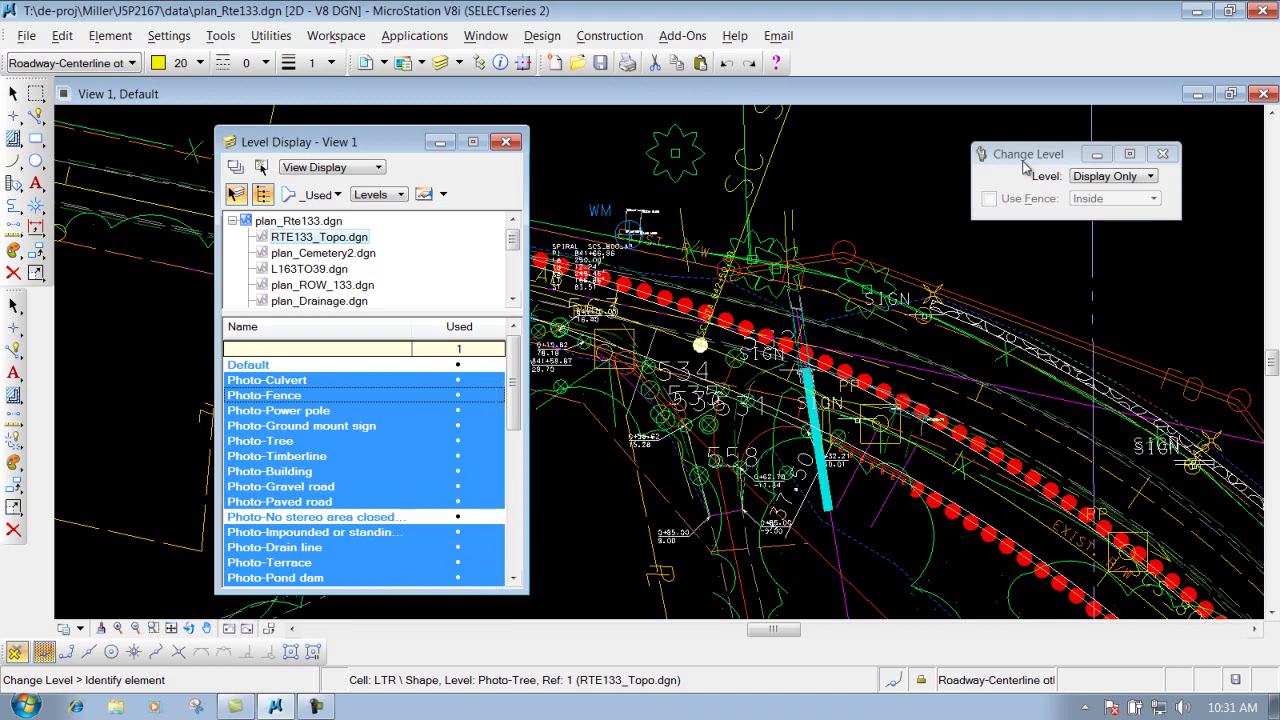
{"action": "left_click_drag", "start_coordinate": [1074, 158], "coordinate": [946, 158]}
{"action": "left_click", "coordinate": [1016, 178]}
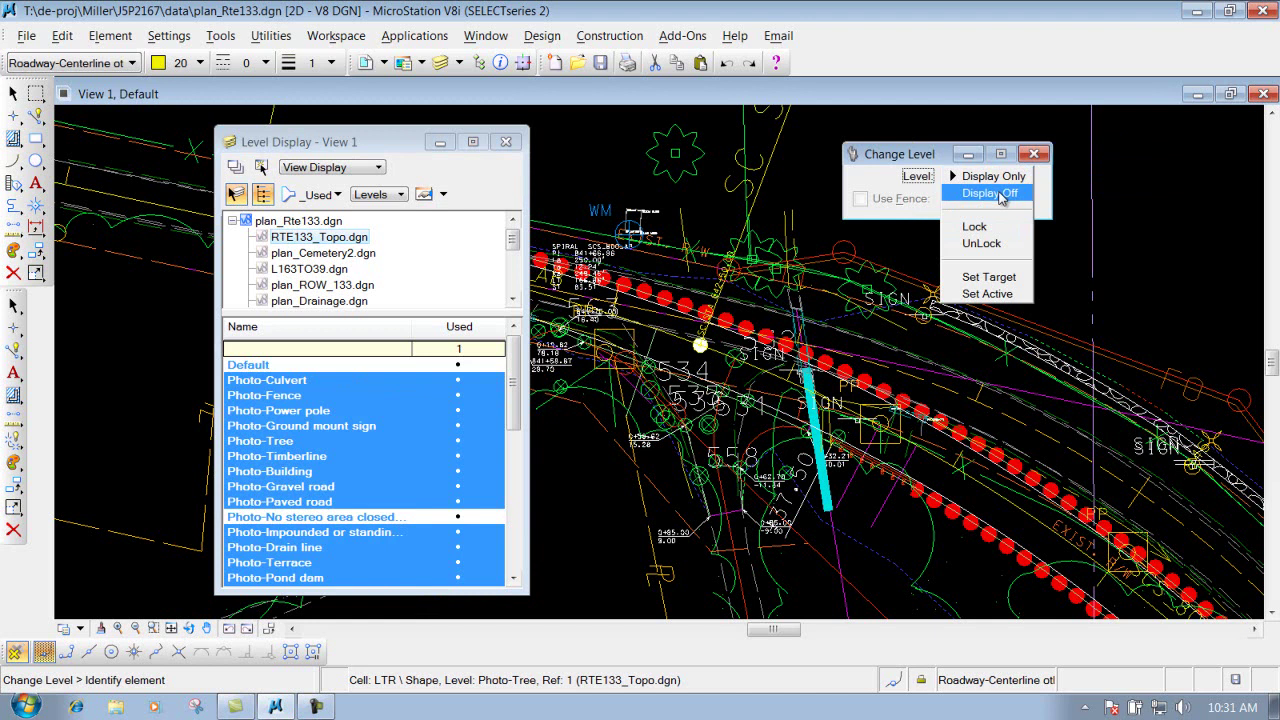
{"action": "left_click", "coordinate": [373, 448]}
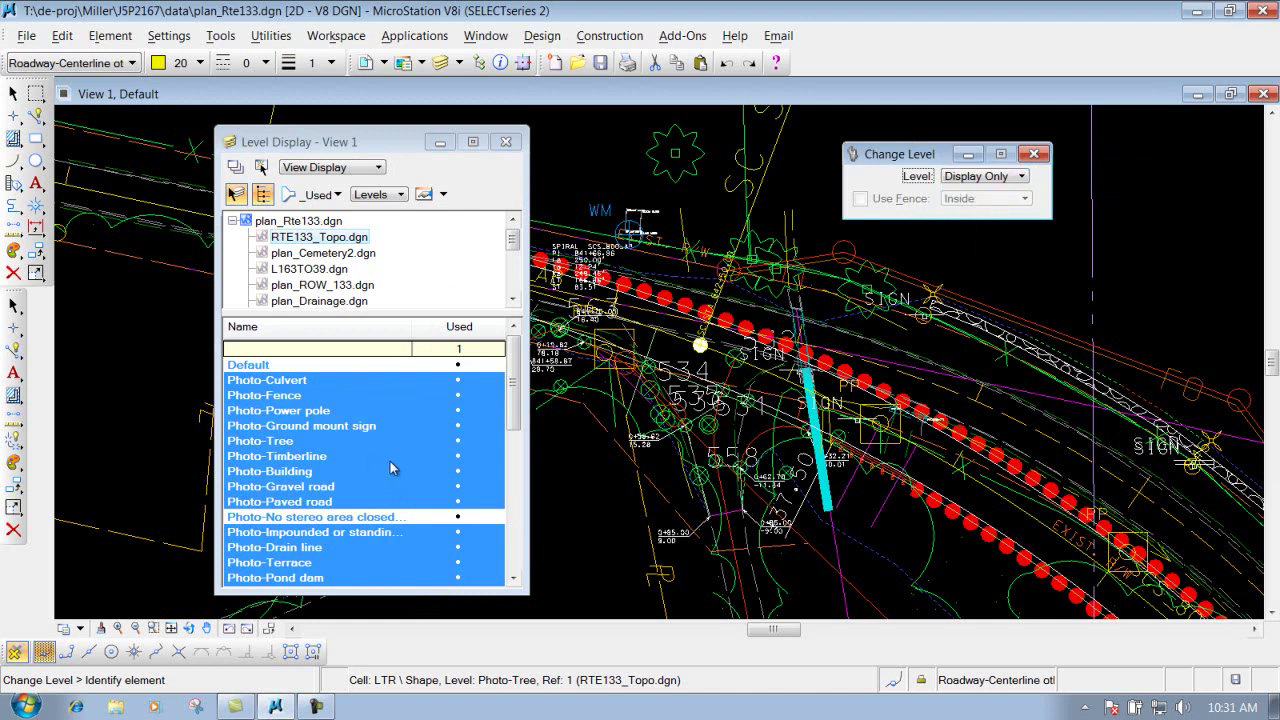
{"action": "right_click", "coordinate": [402, 456]}
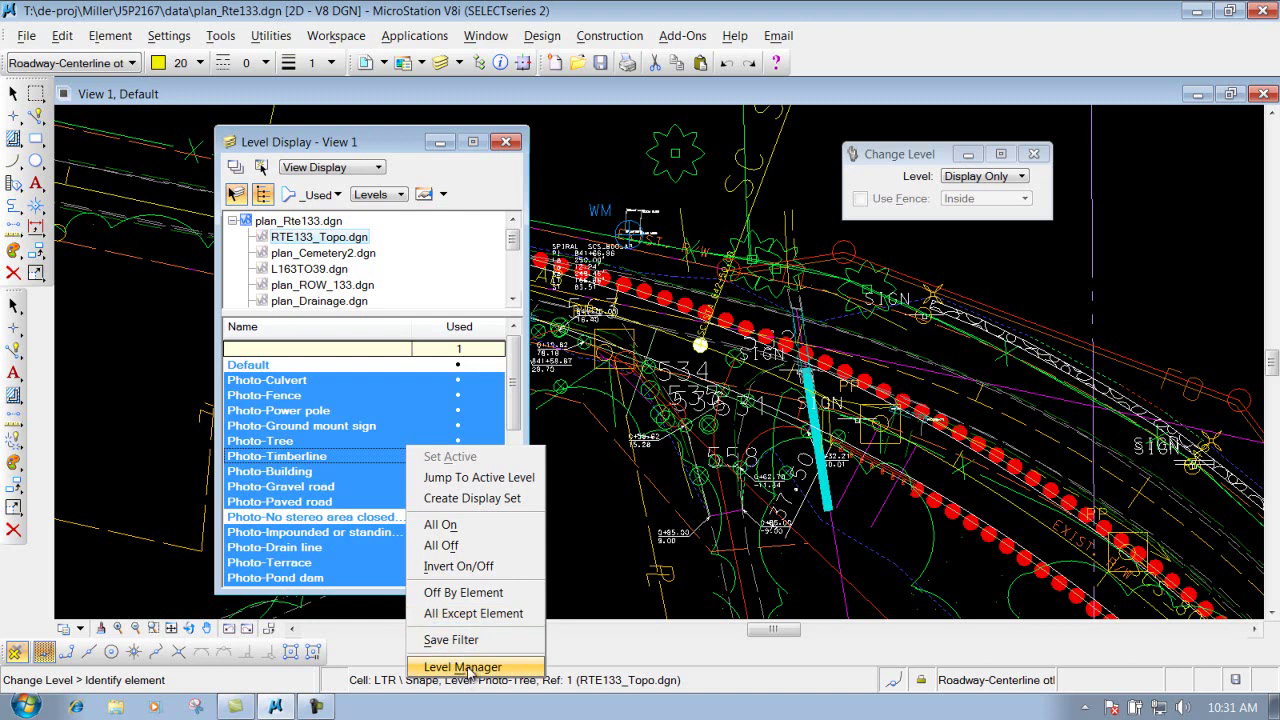
{"action": "left_click", "coordinate": [612, 510]}
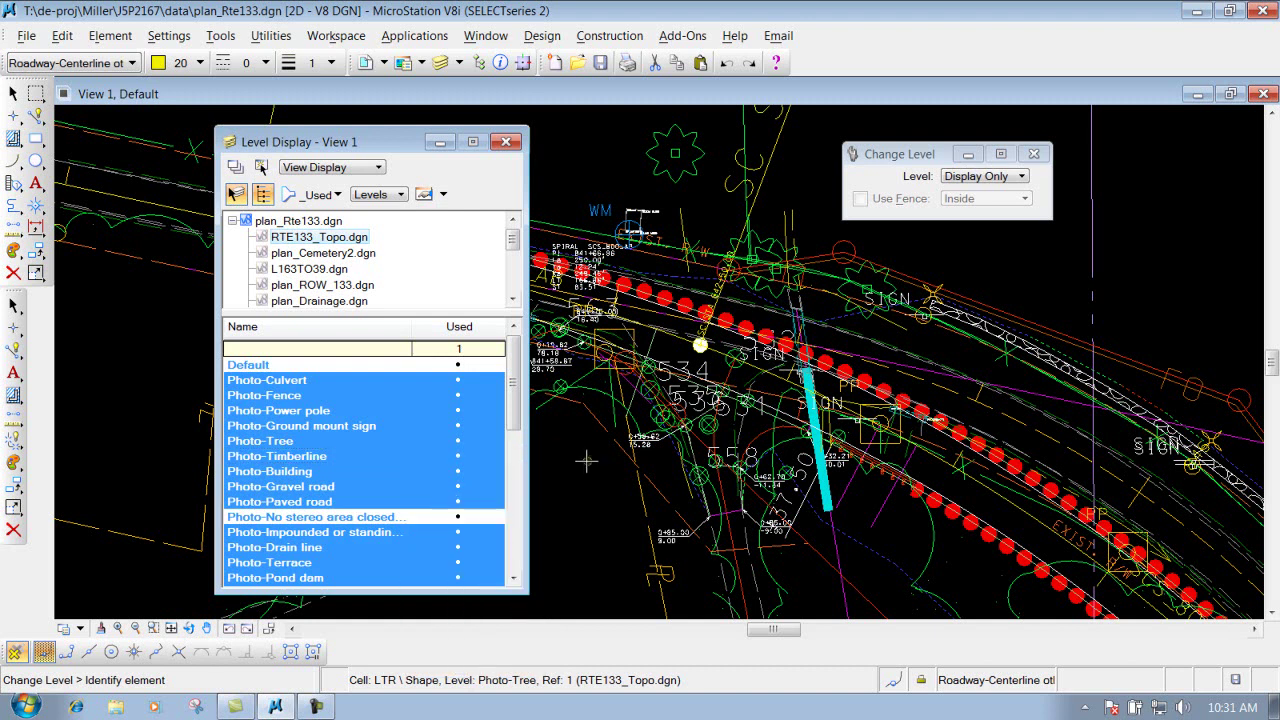